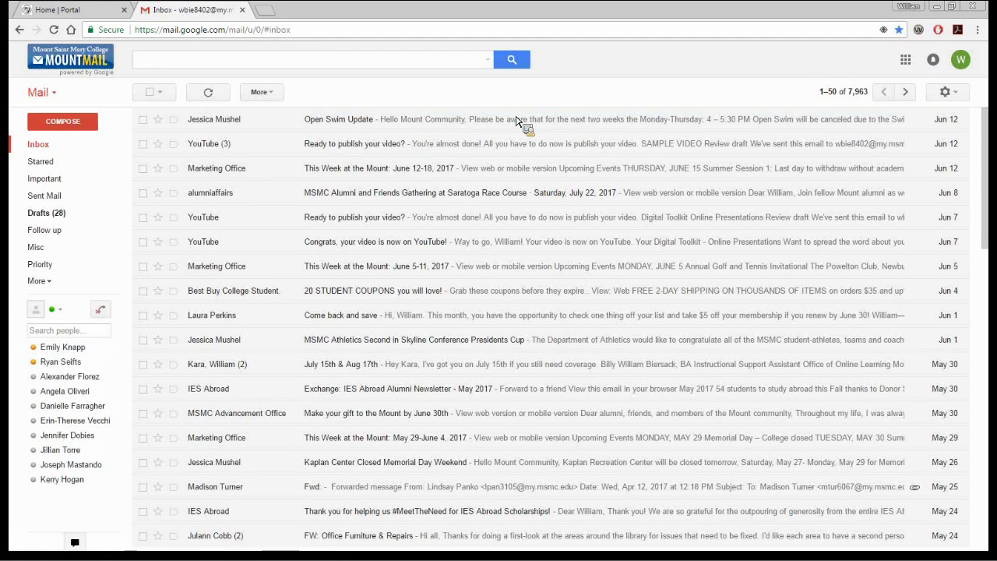
- Go to youtube.com, sign in with the college account, and check which account is signed in
left_click(359, 35)
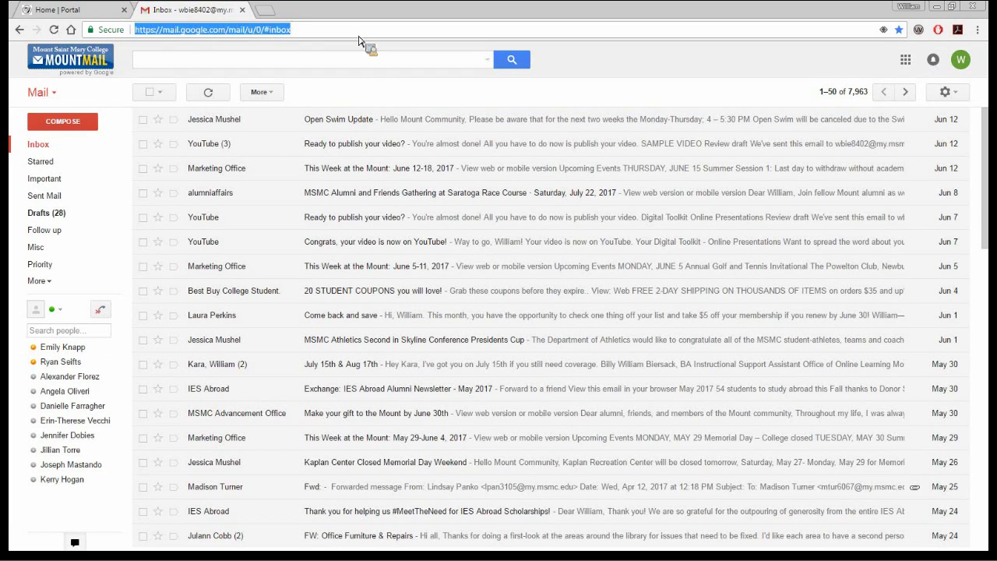
type("youtube.com")
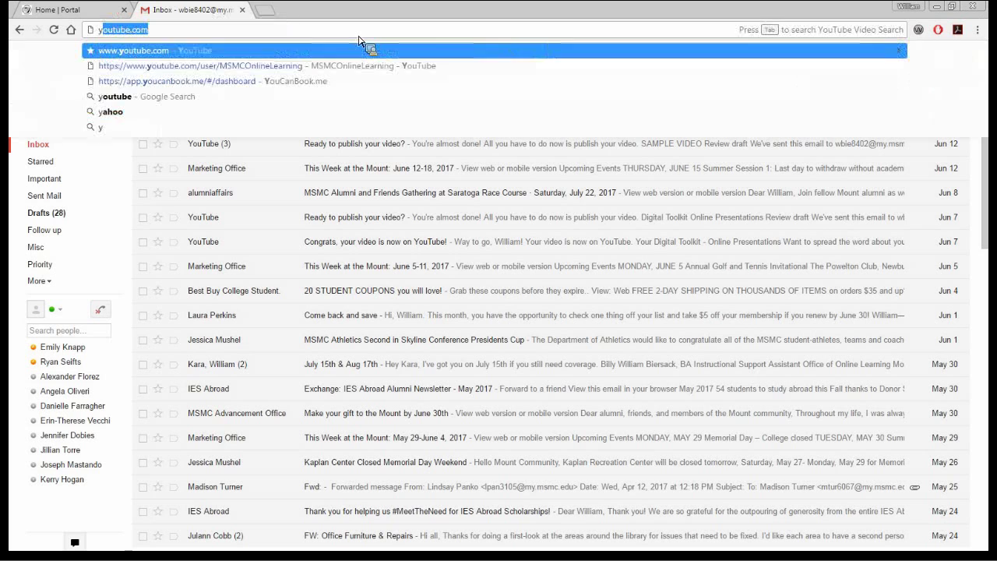
key("Return")
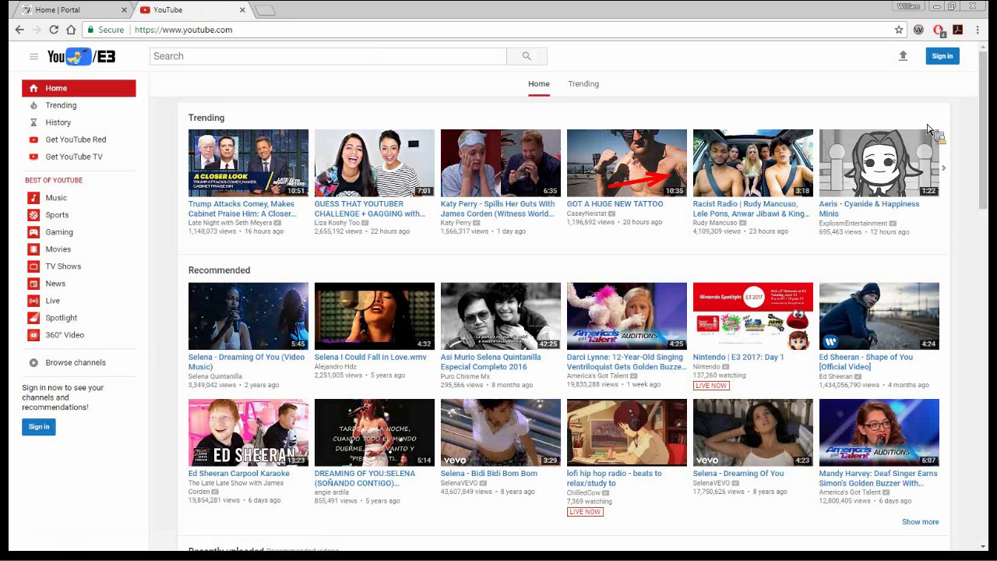
left_click(946, 58)
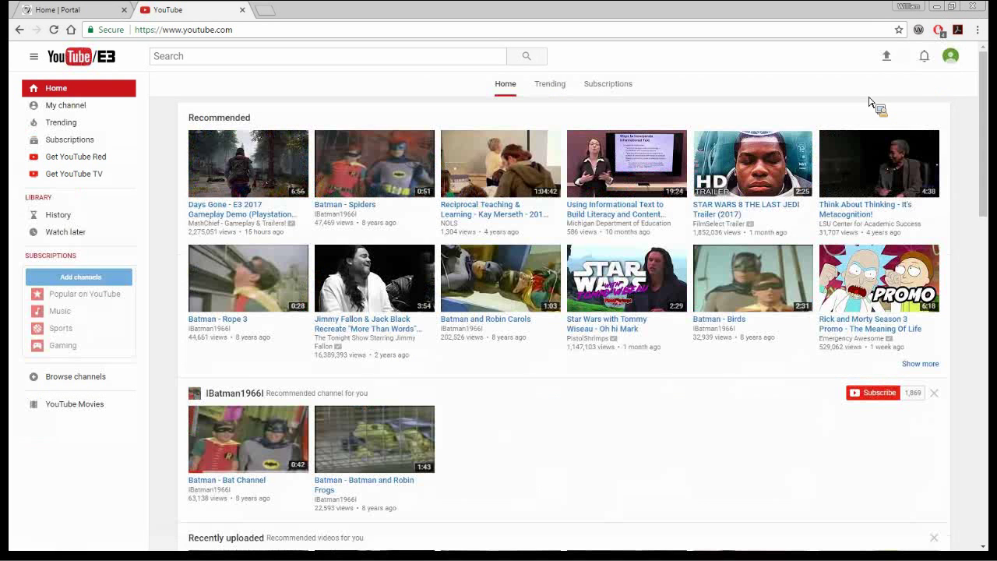
left_click(951, 61)
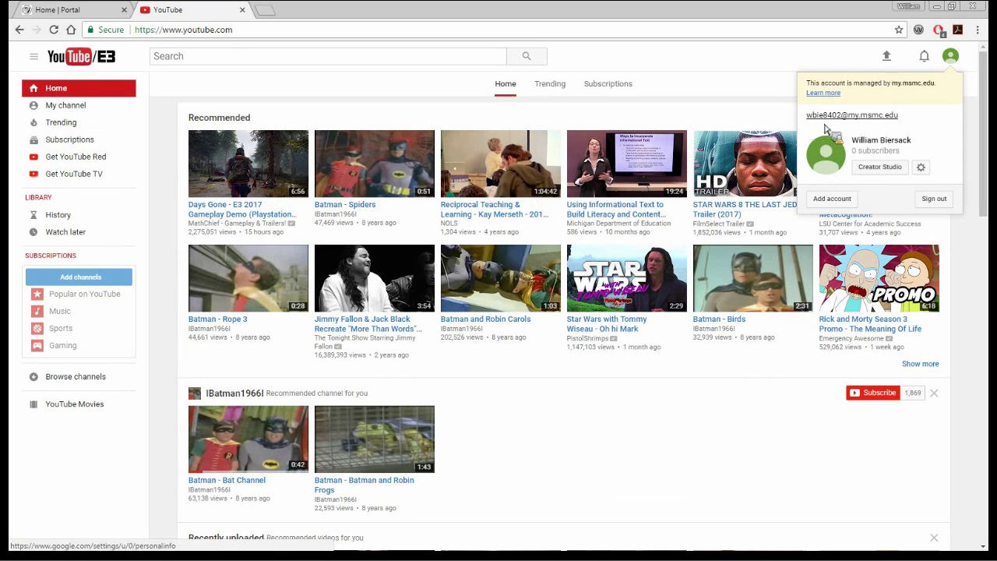
left_click(749, 71)
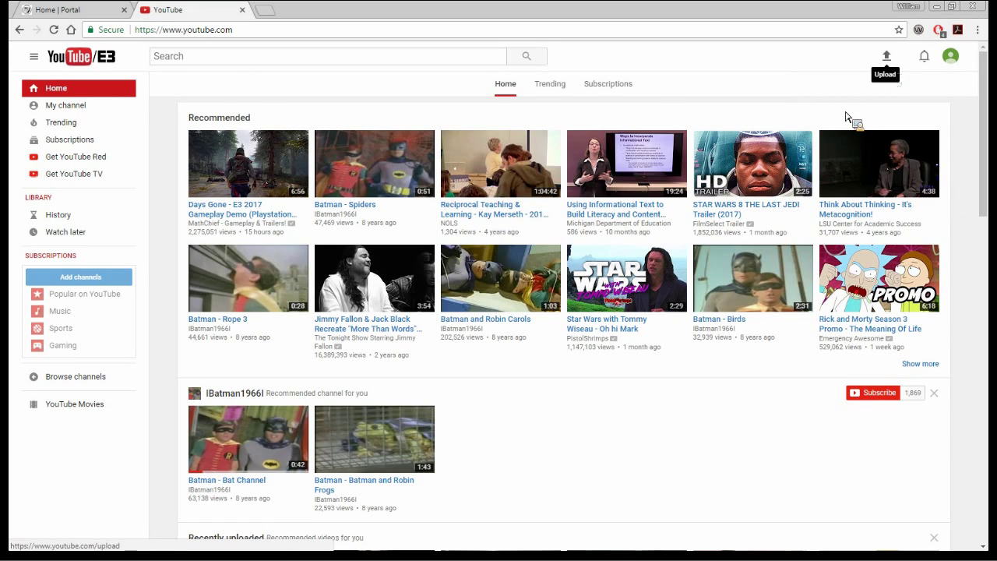
- Open the video upload page and tile the browser window beside the desktop that holds the video file
left_click(889, 62)
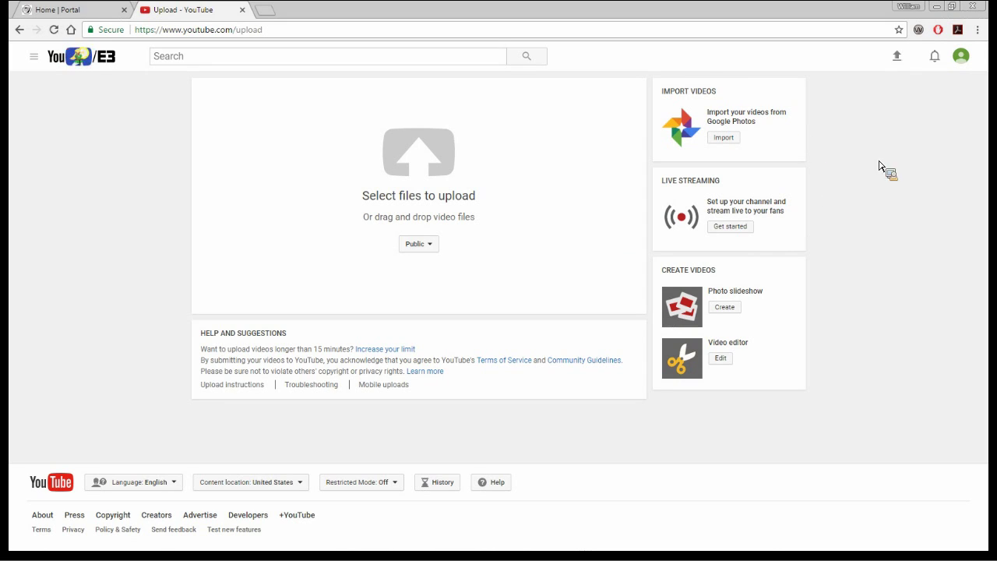
left_click(950, 6)
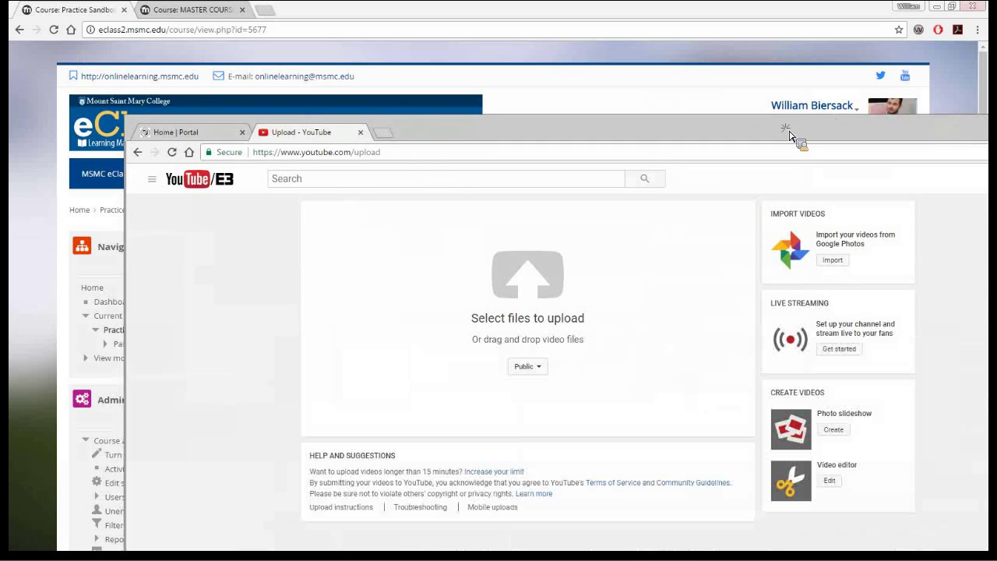
key("super+Home")
key("super+Right")
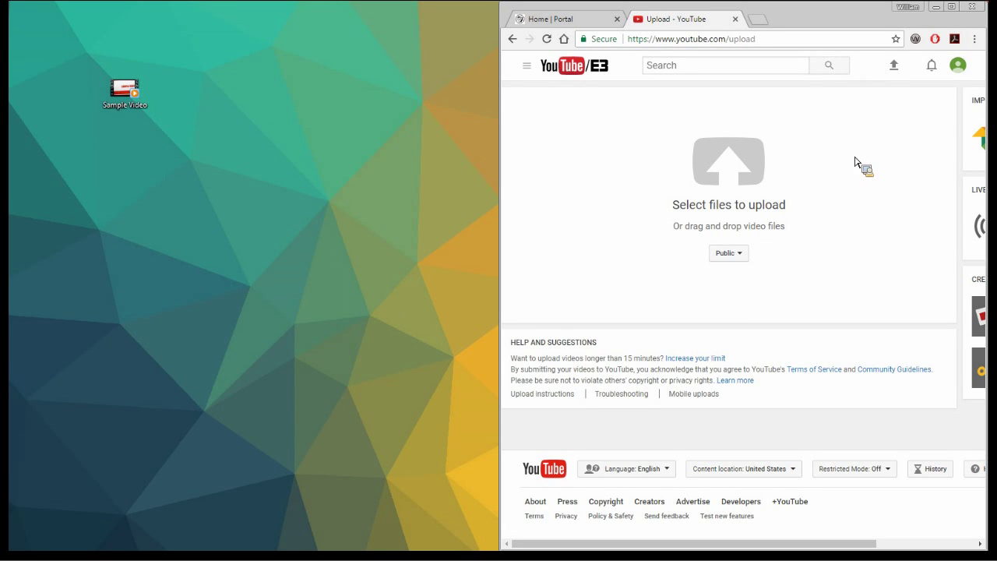
- Set the privacy of the upload to Unlisted
left_click_drag(855, 159, 803, 257)
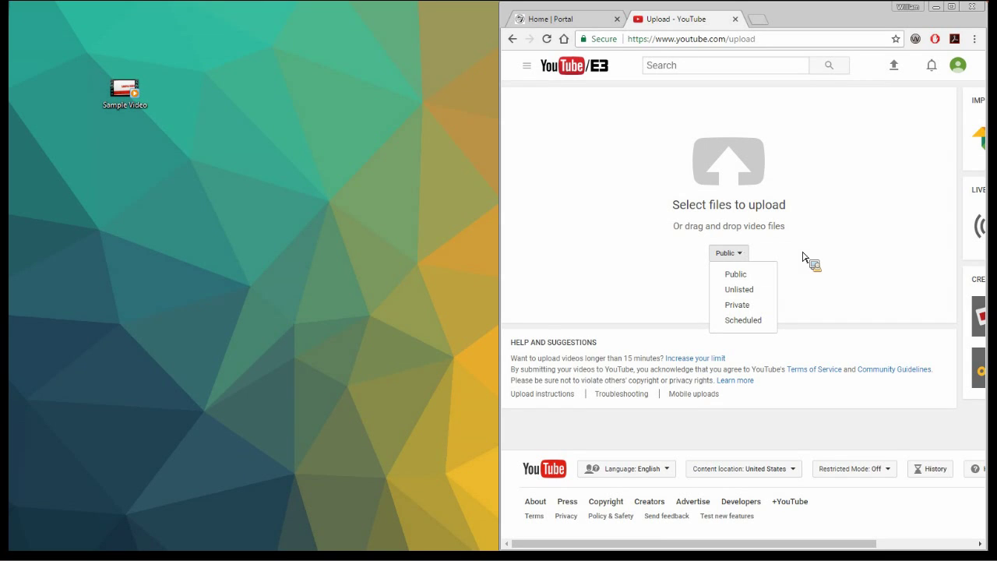
left_click_drag(803, 257, 765, 278)
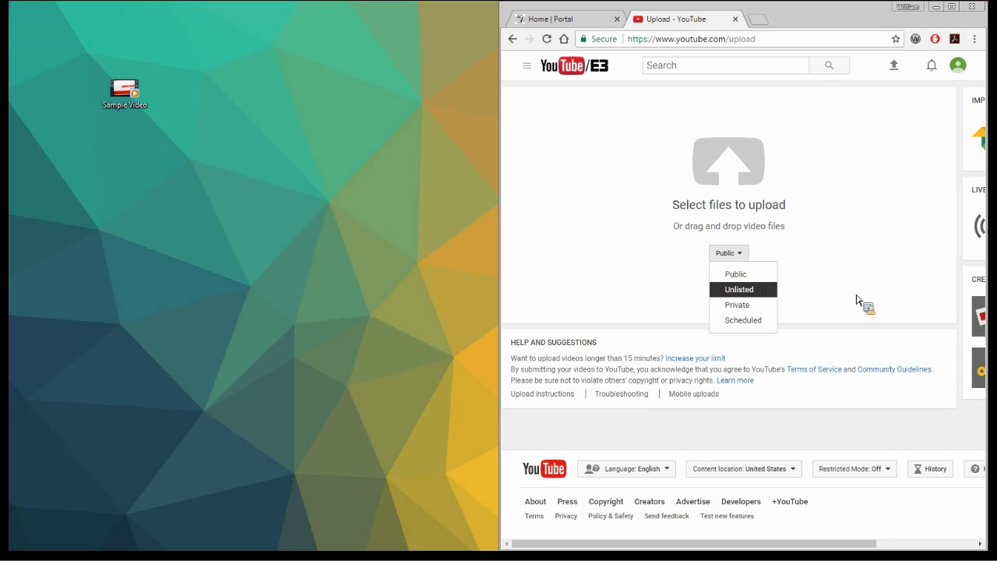
key("Return")
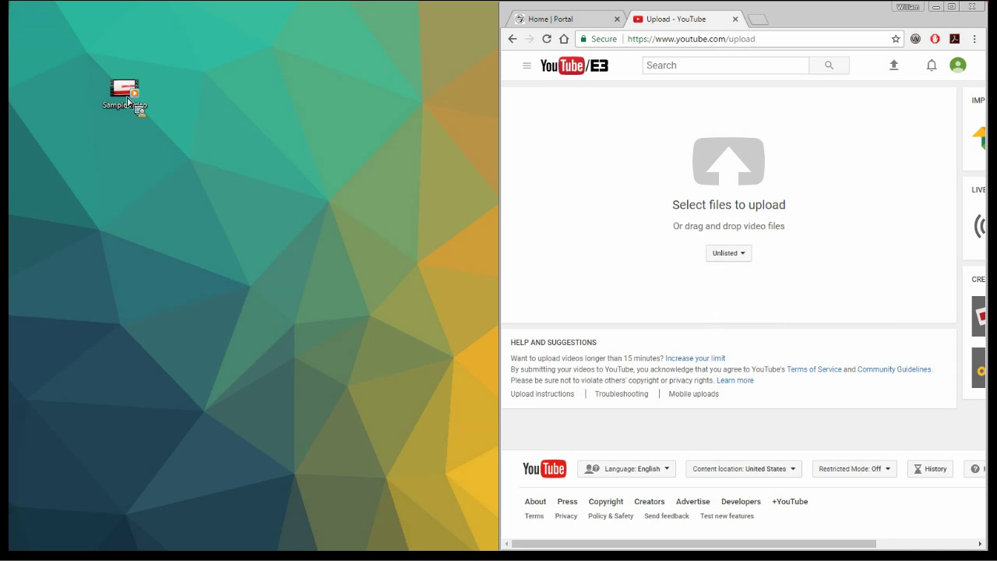
- Upload the Sample Video file from the desktop and maximize the browser window
left_click_drag(494, 198, 768, 176)
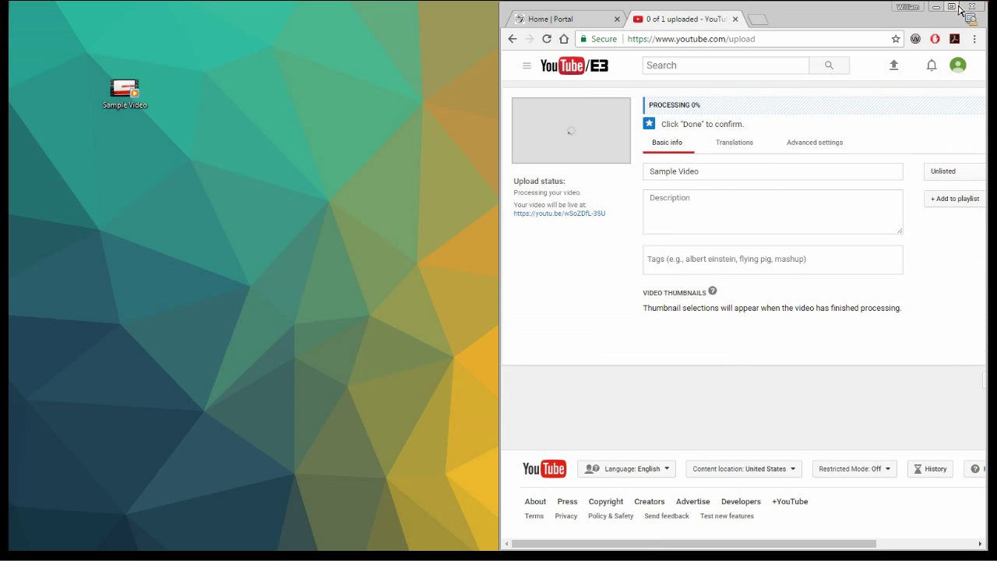
left_click(959, 7)
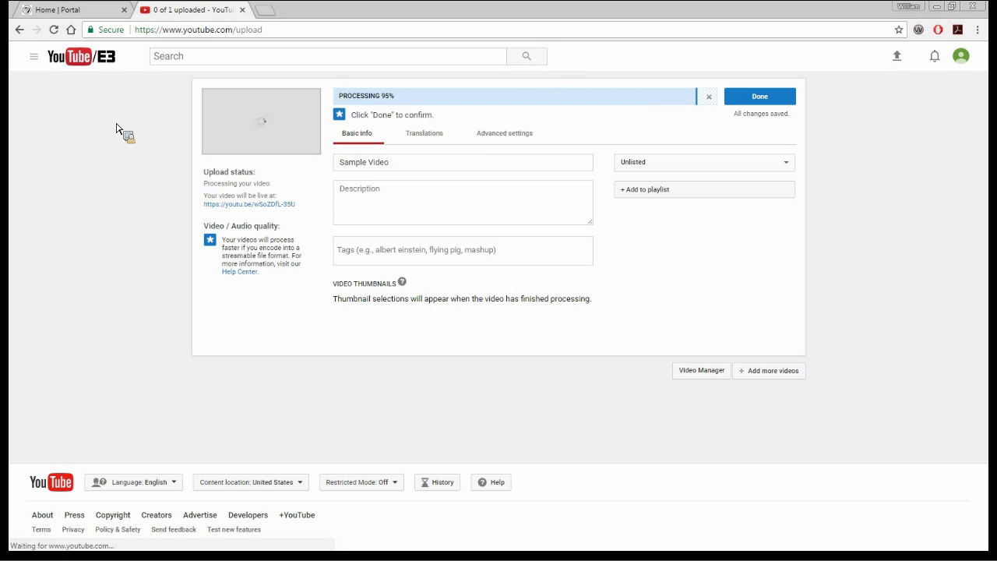
key("super+Down")
left_click_drag(123, 121, 463, 189)
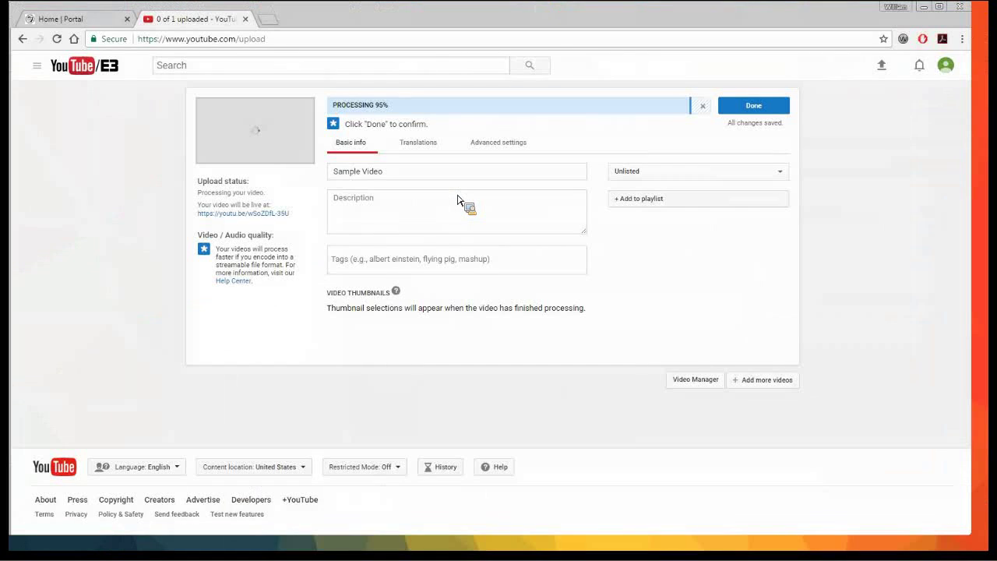
- Enter "Sample" as the video's description and choose the third suggested image as its thumbnail
left_click(458, 201)
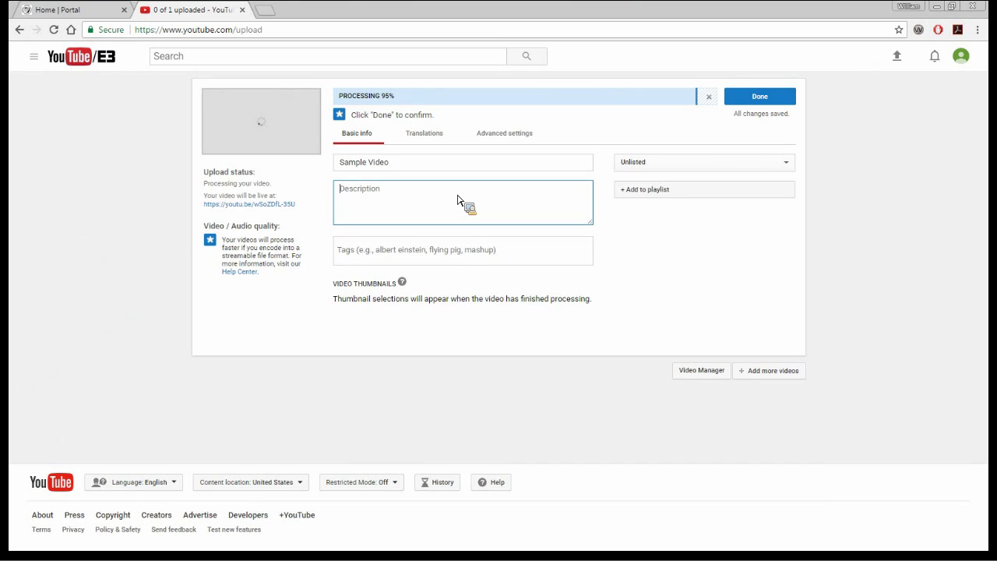
type("Sample")
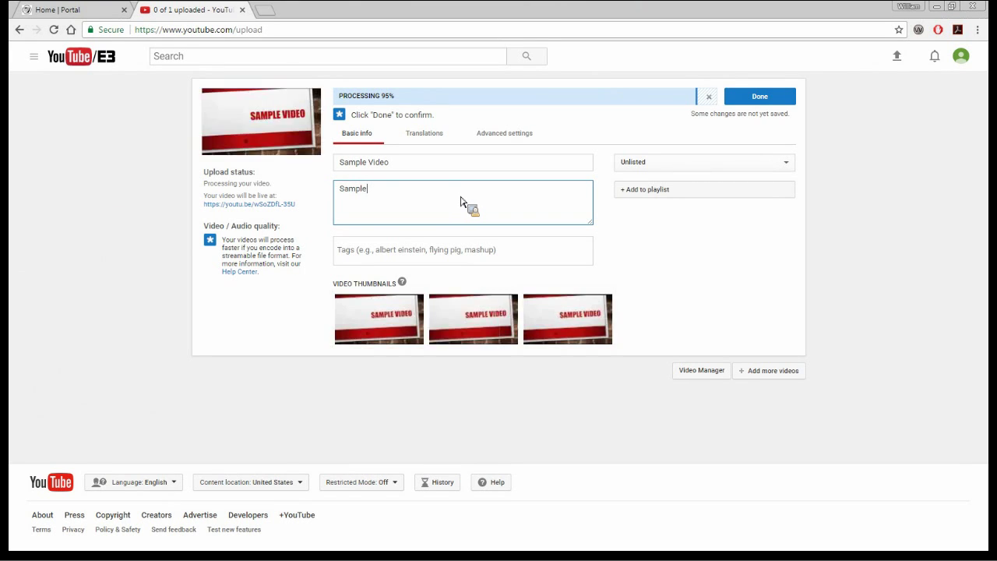
left_click(607, 337)
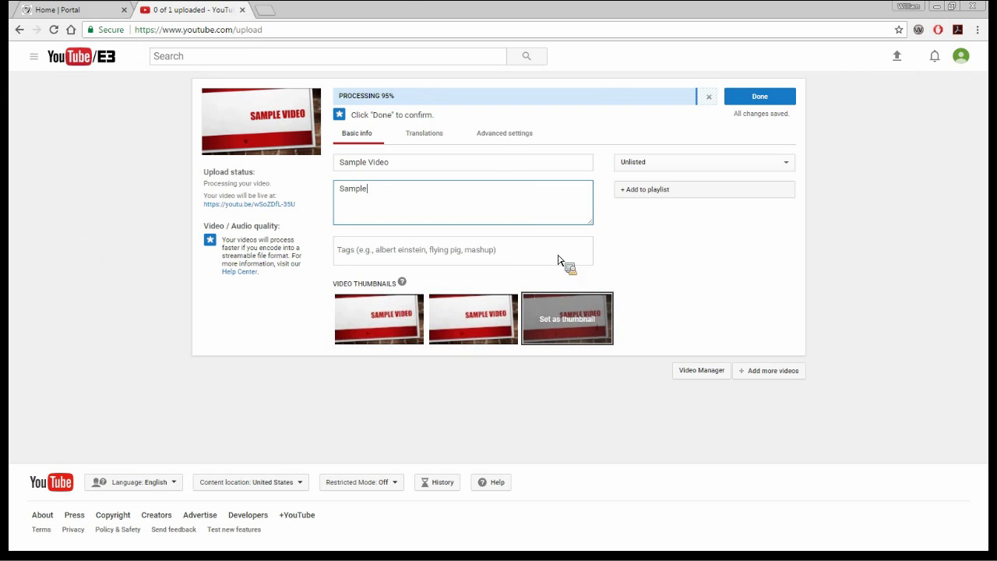
- Disable comments in the video's advanced settings
left_click(499, 140)
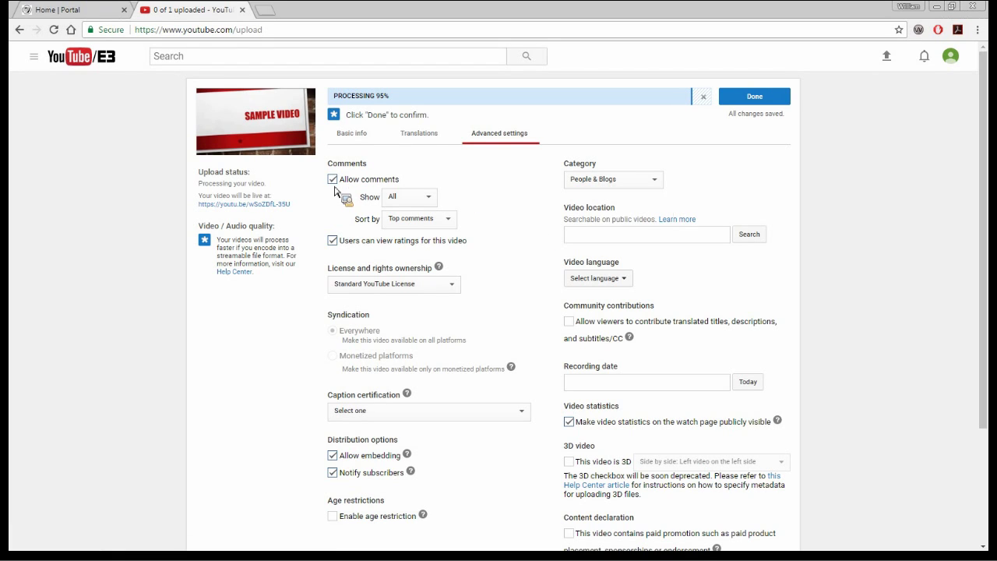
key("space")
scroll(530, 215, "down", 3)
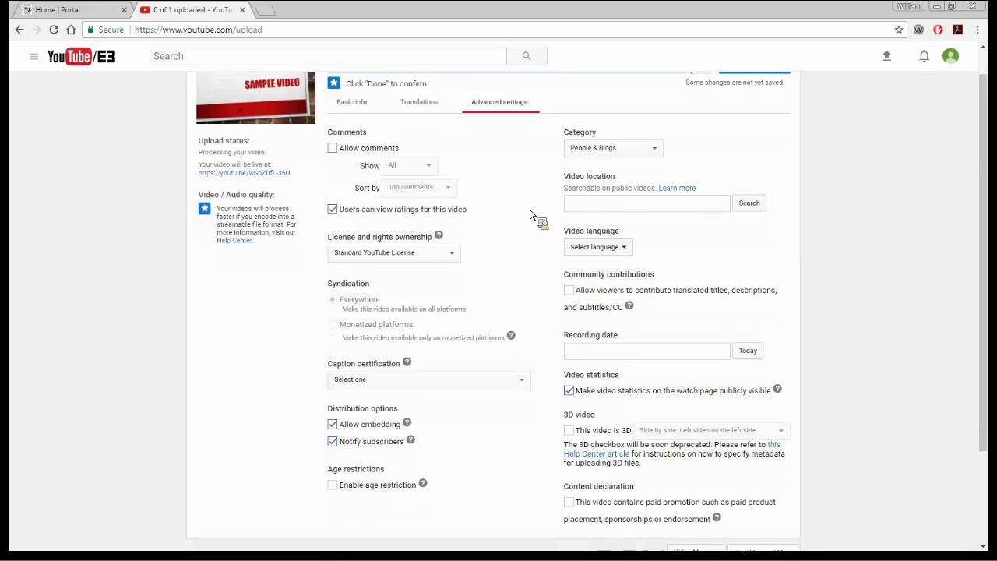
scroll(573, 278, "up", 3)
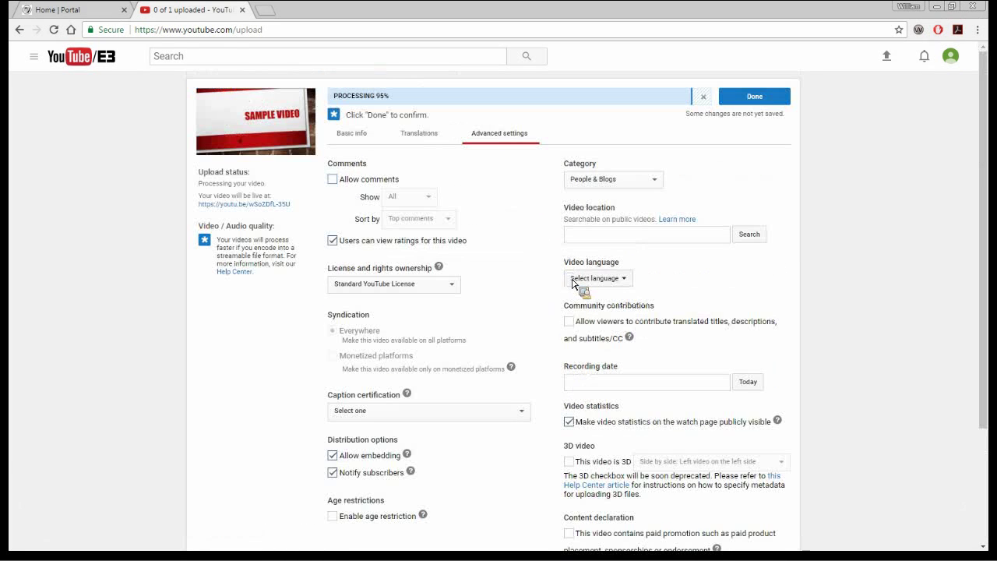
- Set the video's language to English and its category to Education
left_click(593, 278)
key("Down")
key("Return")
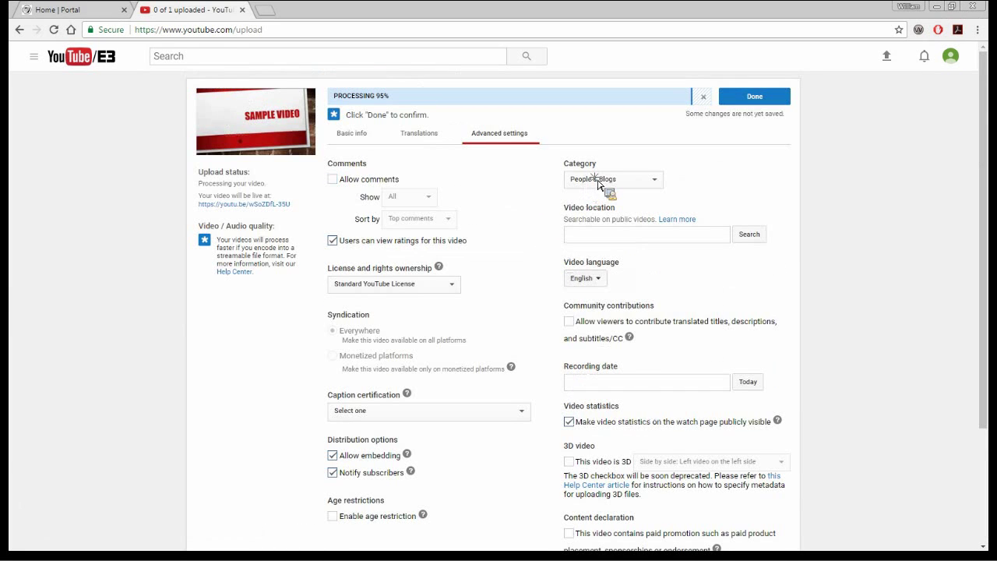
left_click(599, 185)
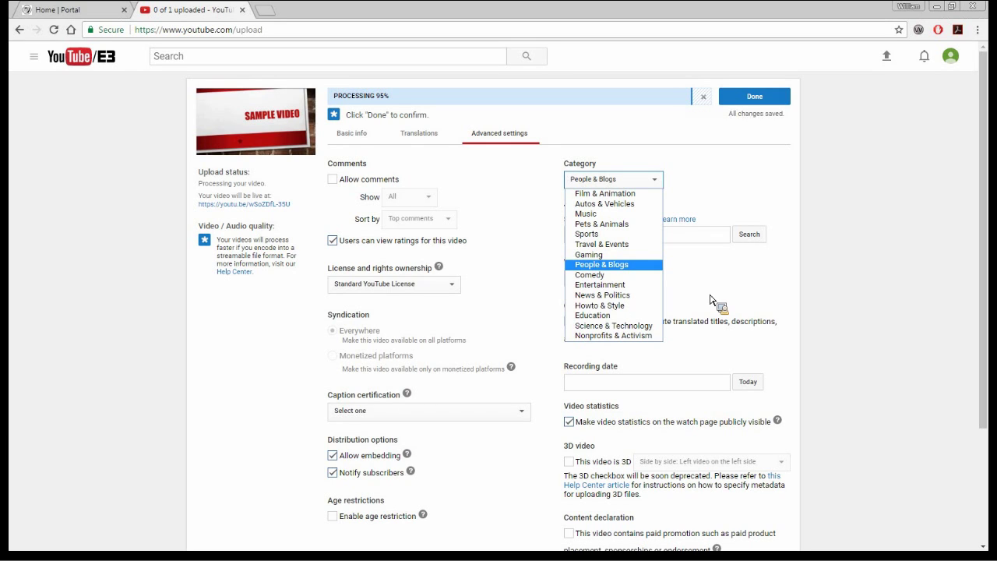
left_click(648, 315)
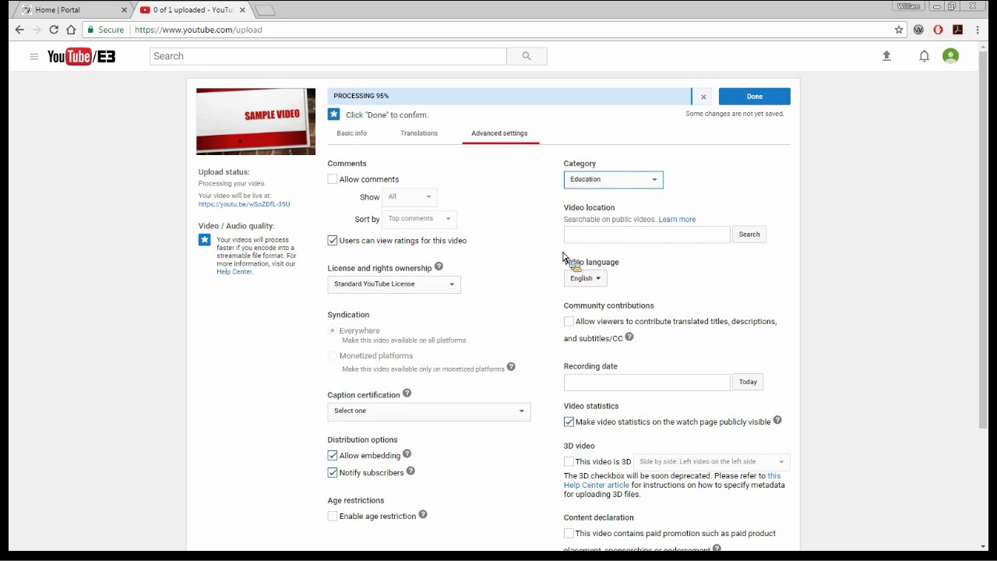
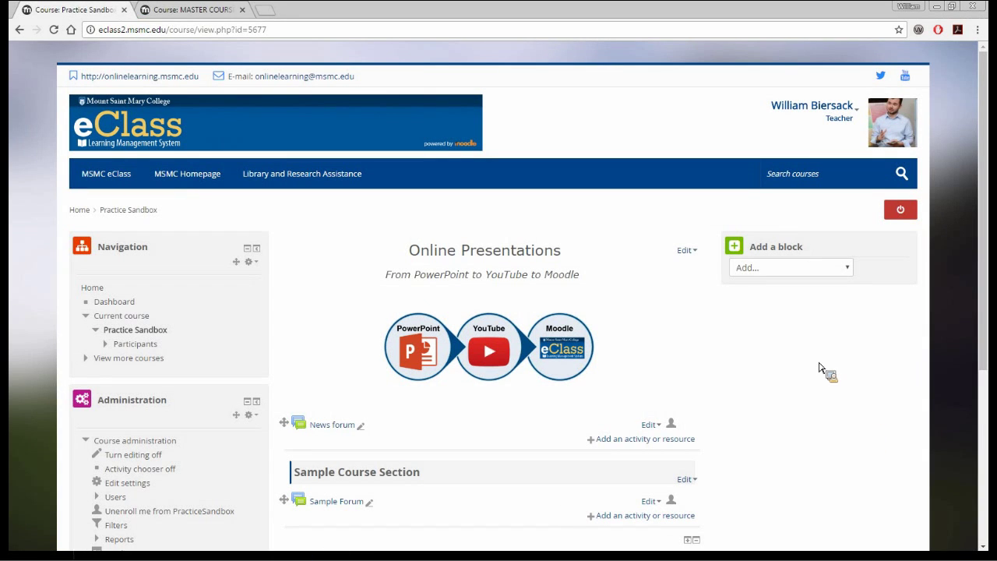
- In the Practice Sandbox course on eClass, add a URL resource to Sample Course Section
scroll(819, 368, "down", 2)
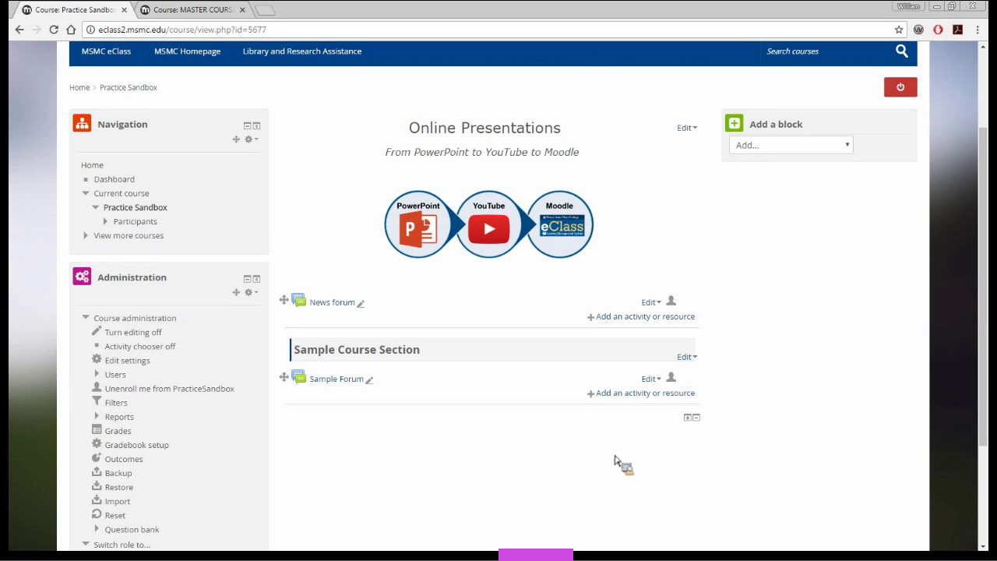
left_click(621, 399)
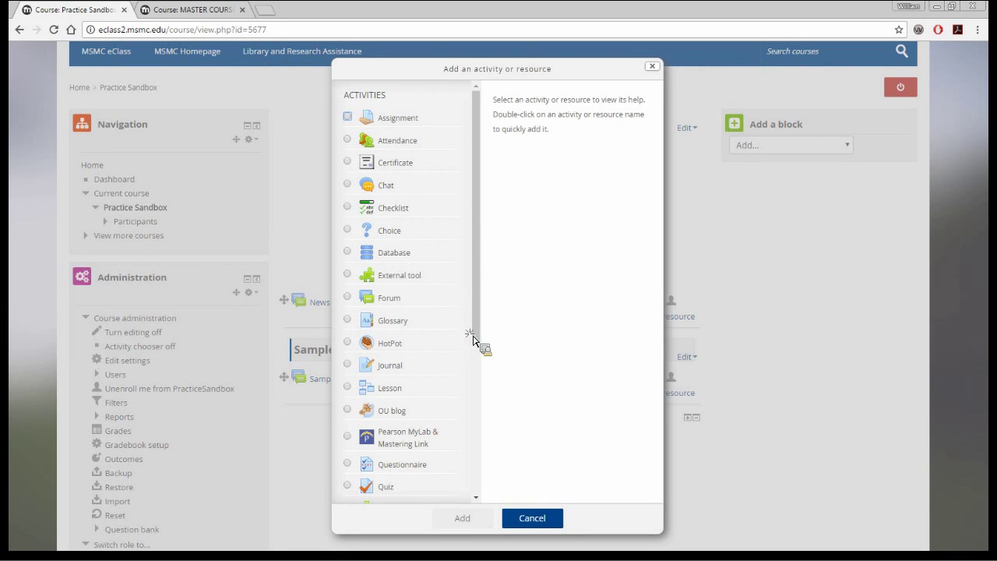
scroll(472, 341, "down", 3)
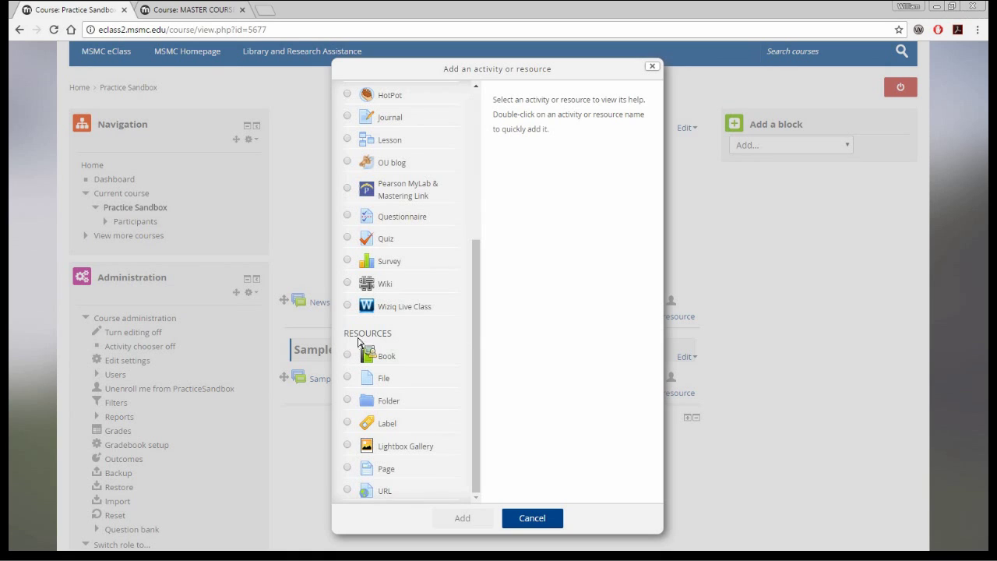
left_click(348, 491)
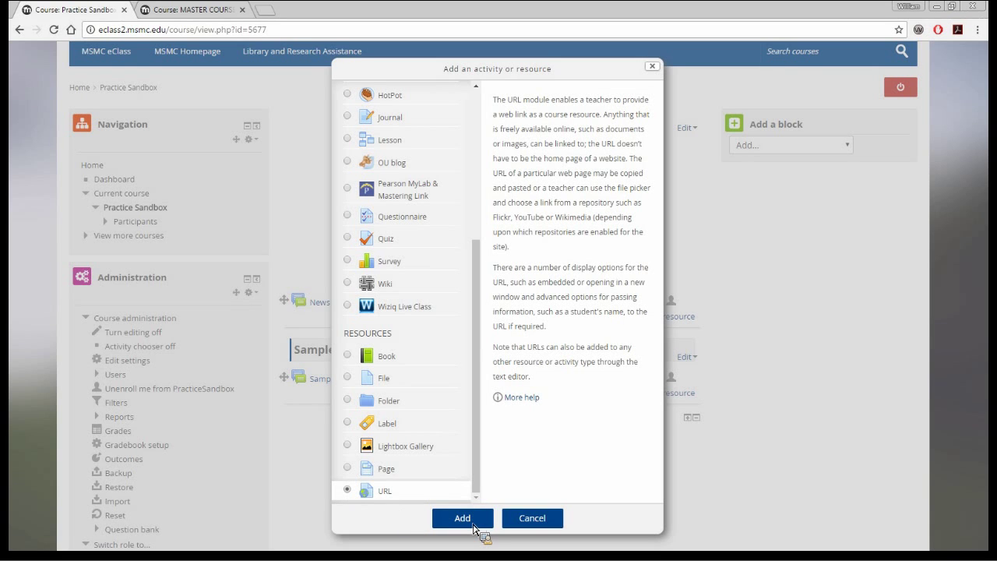
left_click(472, 527)
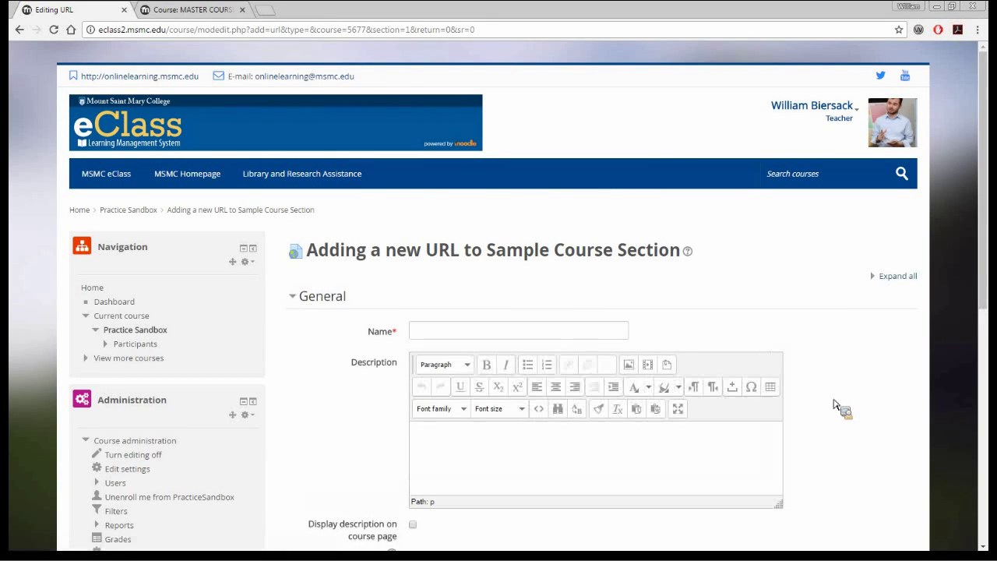
- Name the new URL resource "Sample Video"
scroll(586, 251, "down", 1)
scroll(586, 251, "down", 2)
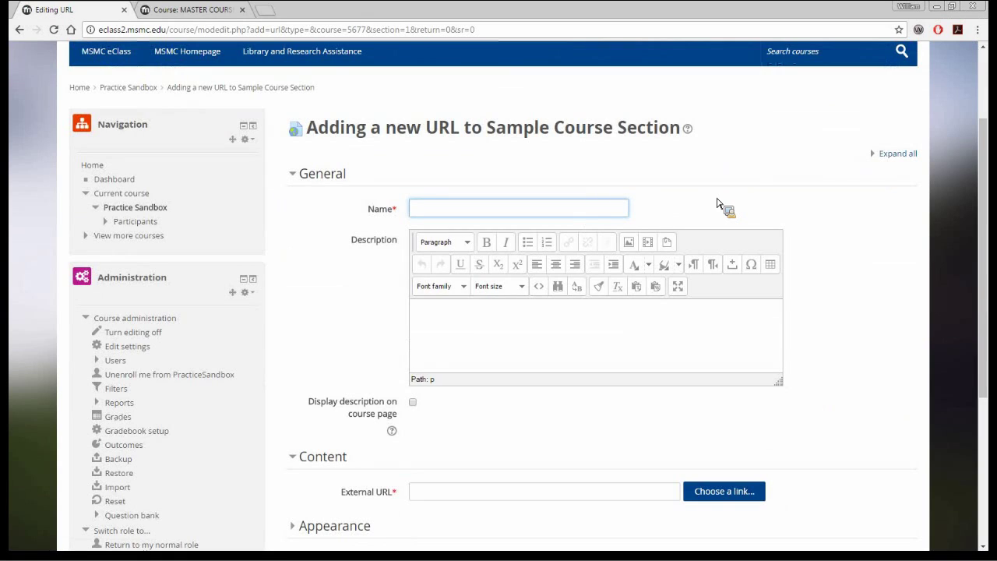
type("Sample Video")
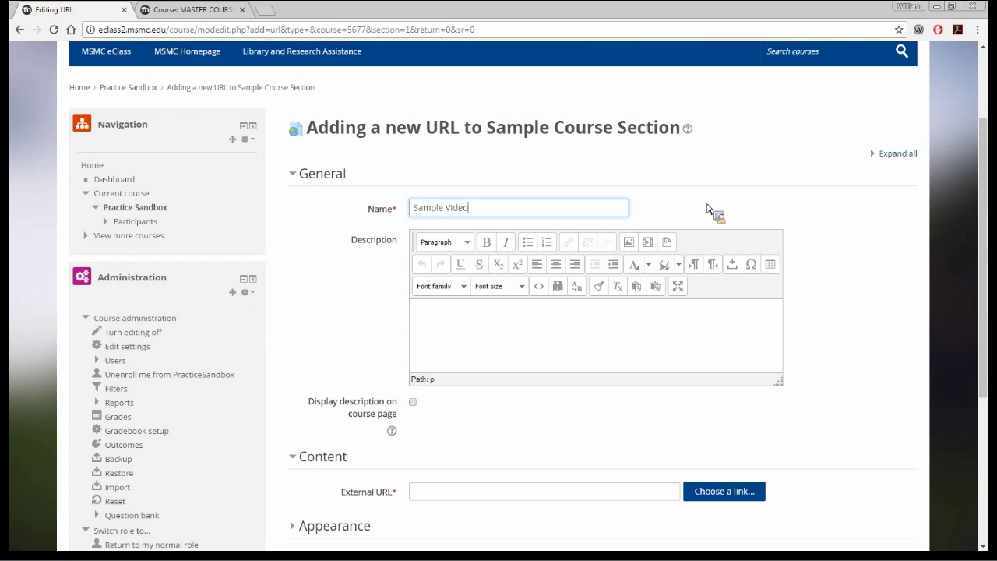
- Write the resource's description as "Video Length: 5 minutes" with "Topic" on a second line
left_click(567, 350)
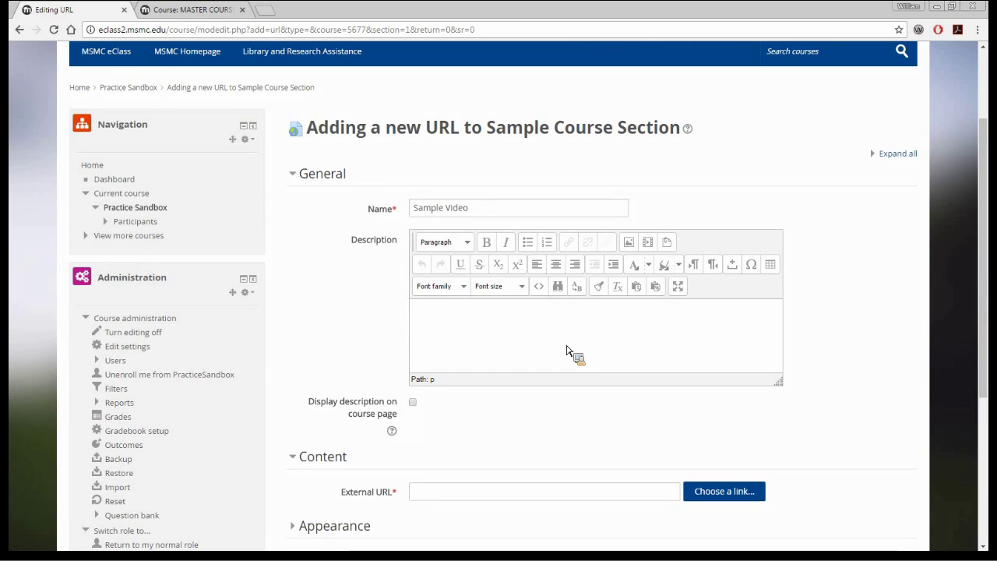
type("Video Lenght")
key("BackSpace")
key("BackSpace")
type("th: 5 minutes")
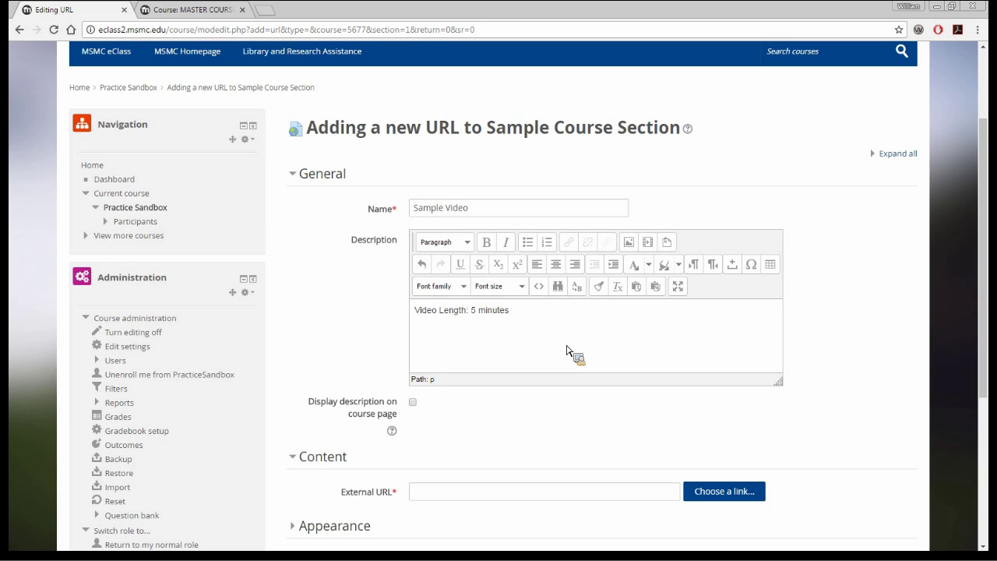
key("Return")
type("Topic")
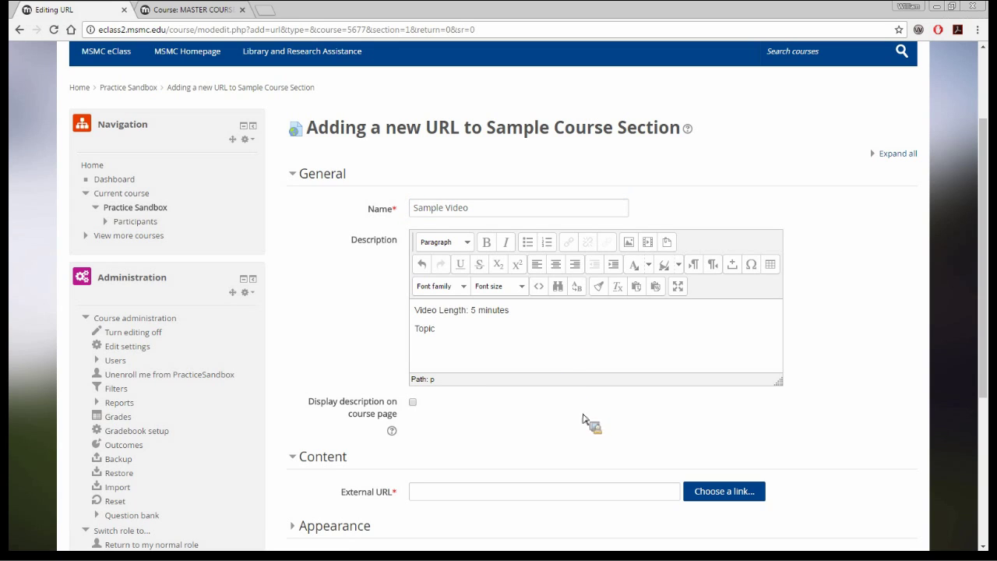
scroll(587, 418, "down", 2)
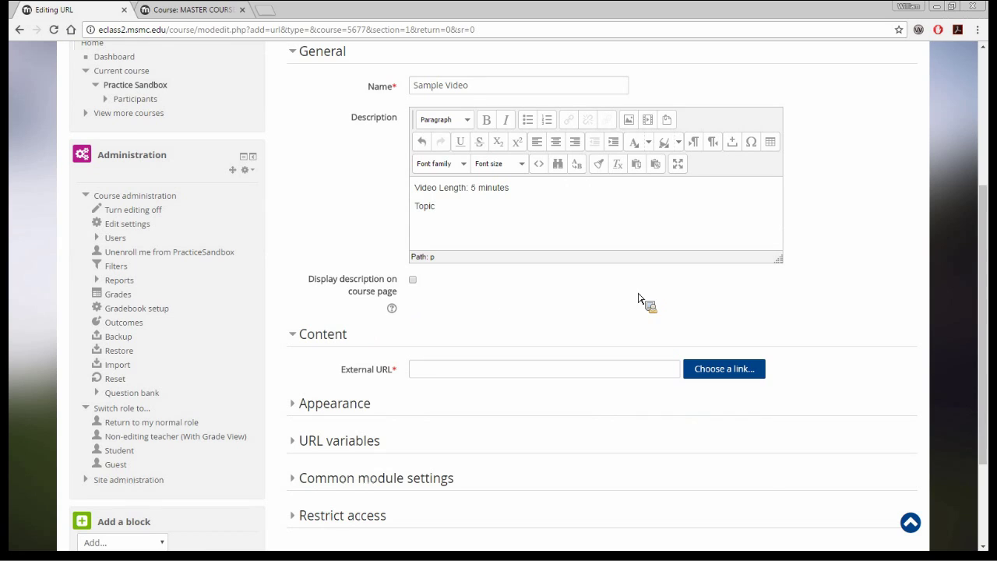
left_click(420, 372)
left_click(434, 378)
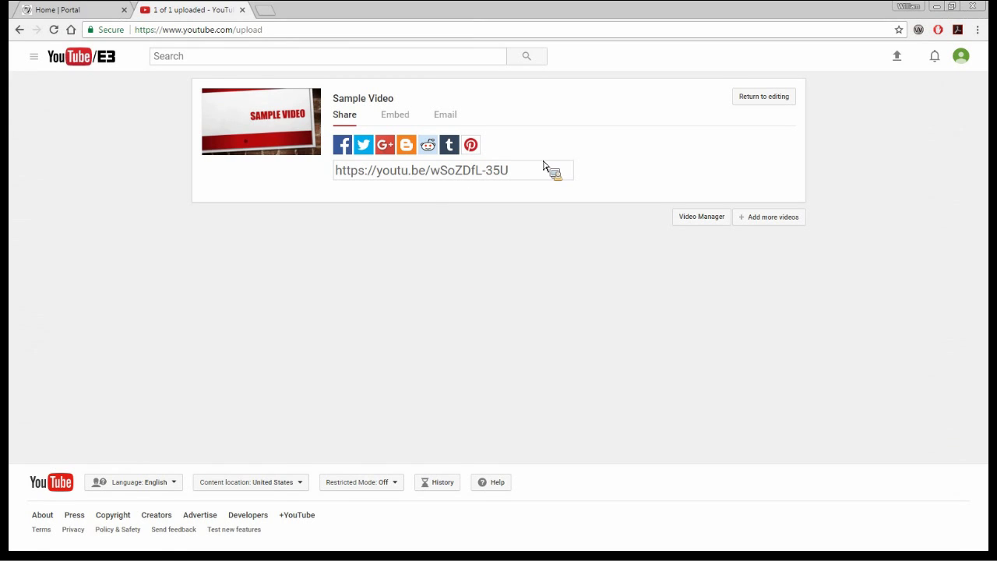
left_click(362, 101)
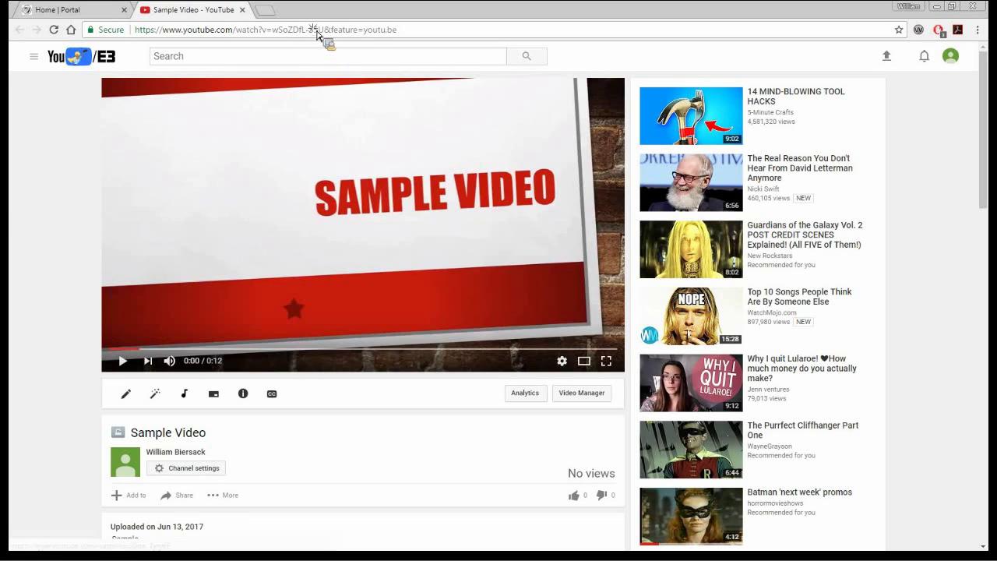
key("ctrl+l")
key("ctrl+c")
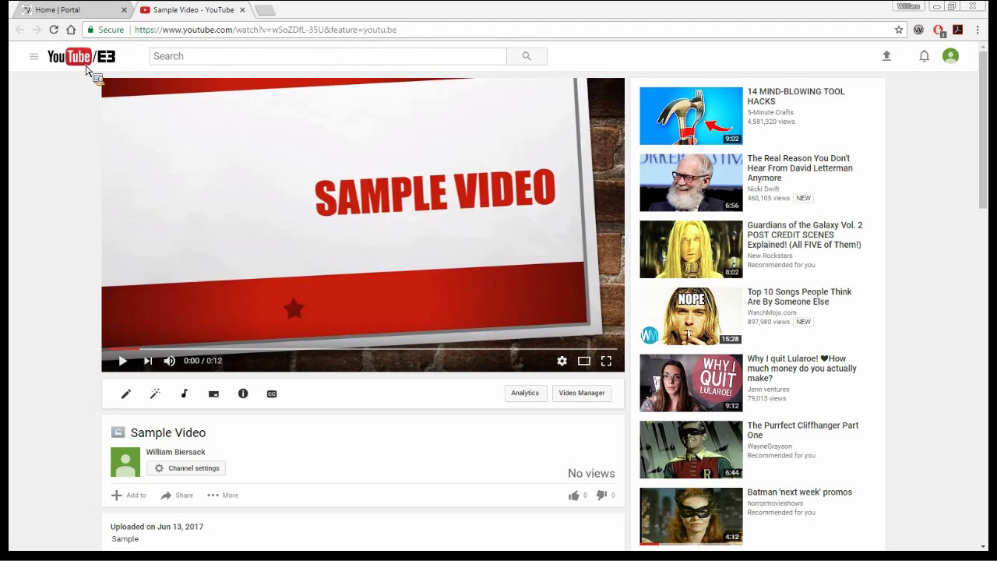
- Return to the eClass URL form and paste the copied YouTube address as the External URL
key("alt+Tab")
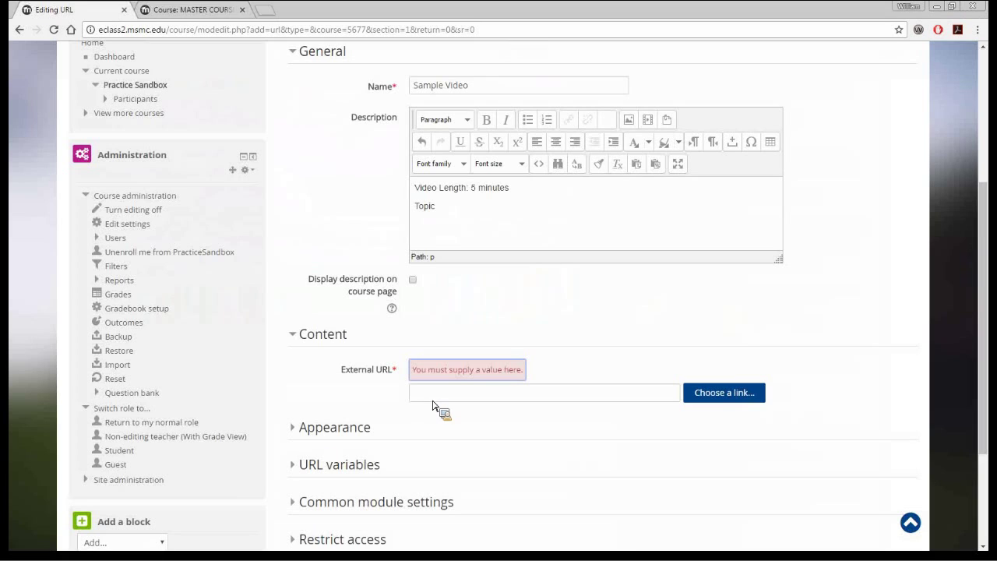
left_click(433, 400)
key("ctrl+v")
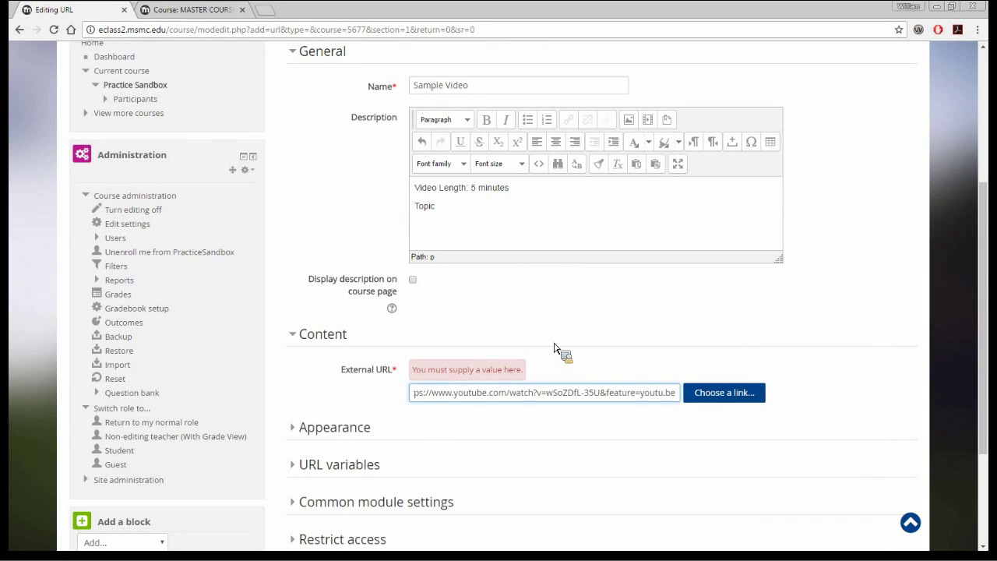
- Set the URL resource's appearance display option to Embed and save the resource
scroll(383, 273, "down", 2)
scroll(384, 273, "down", 1)
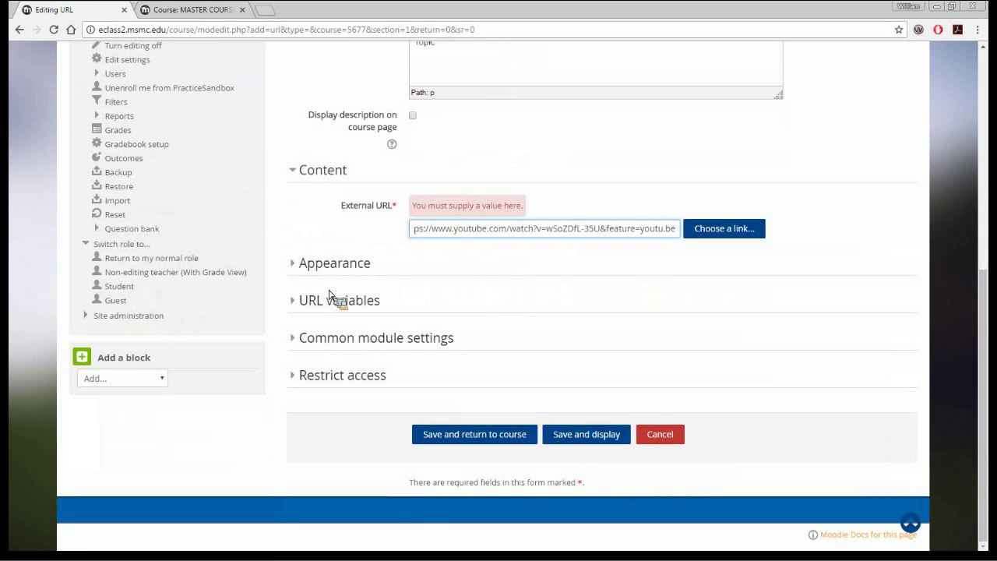
left_click(331, 264)
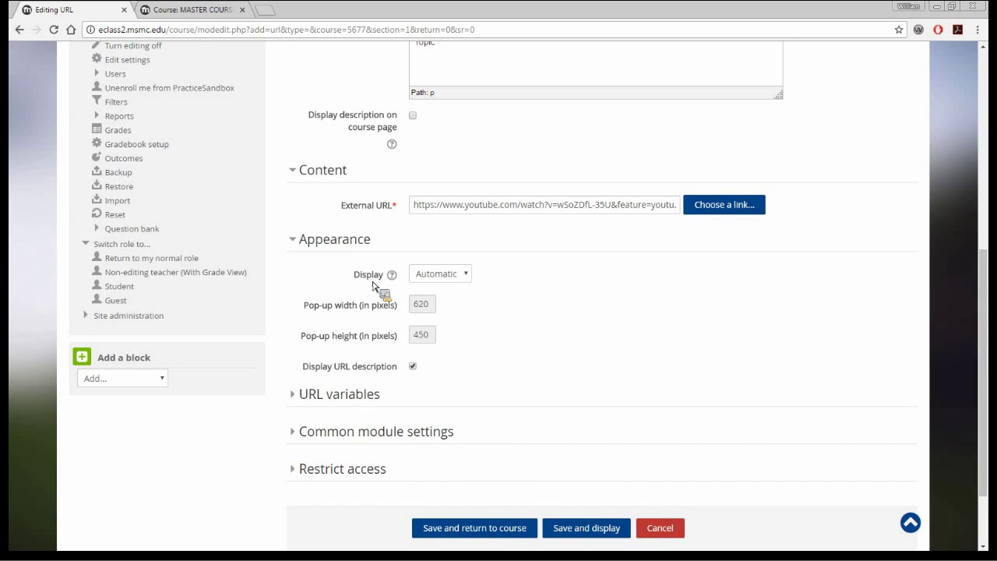
left_click(440, 273)
key("Down")
key("Return")
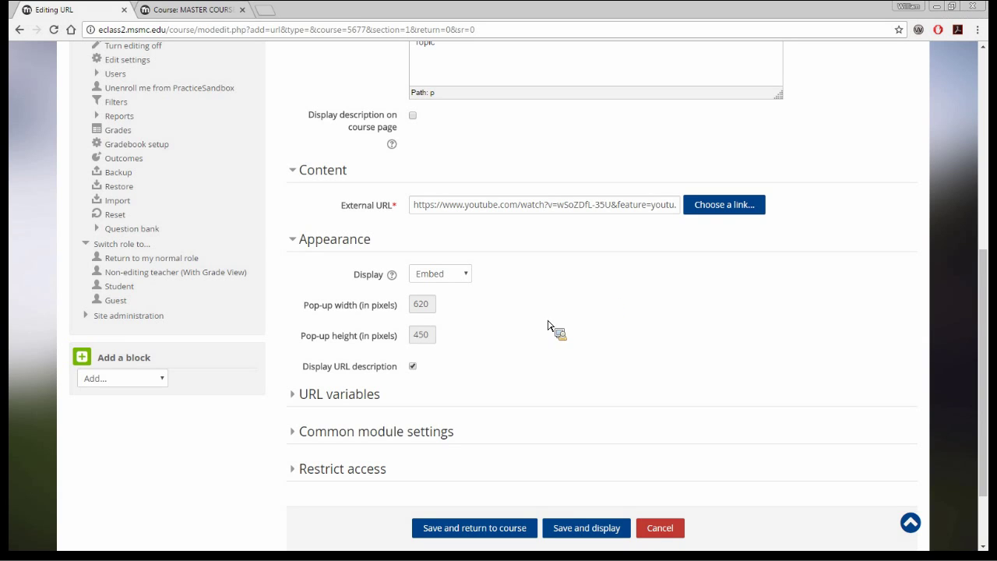
left_click(488, 529)
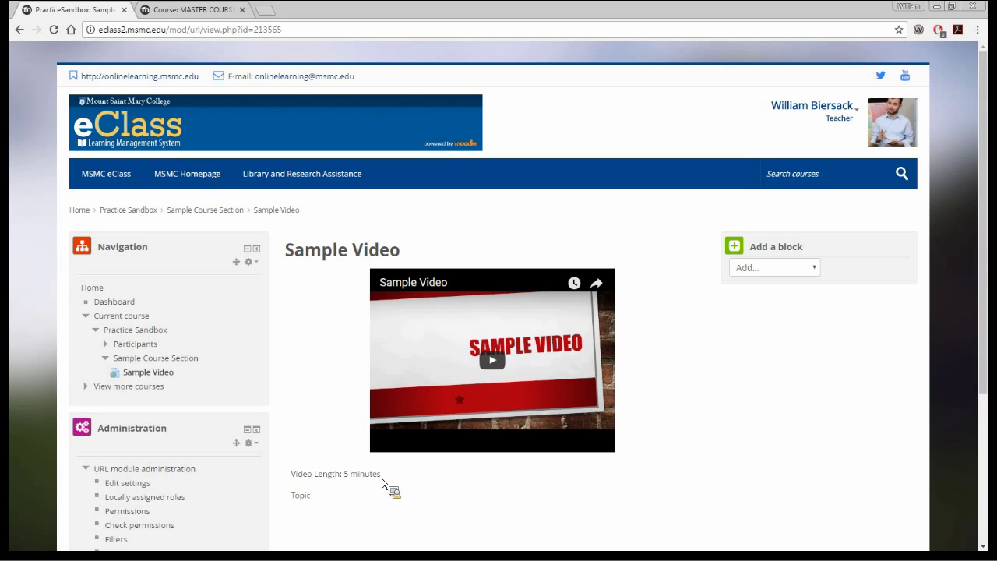
- Go back to the Practice Sandbox course and open the Sample Forum's settings for editing
left_click(140, 214)
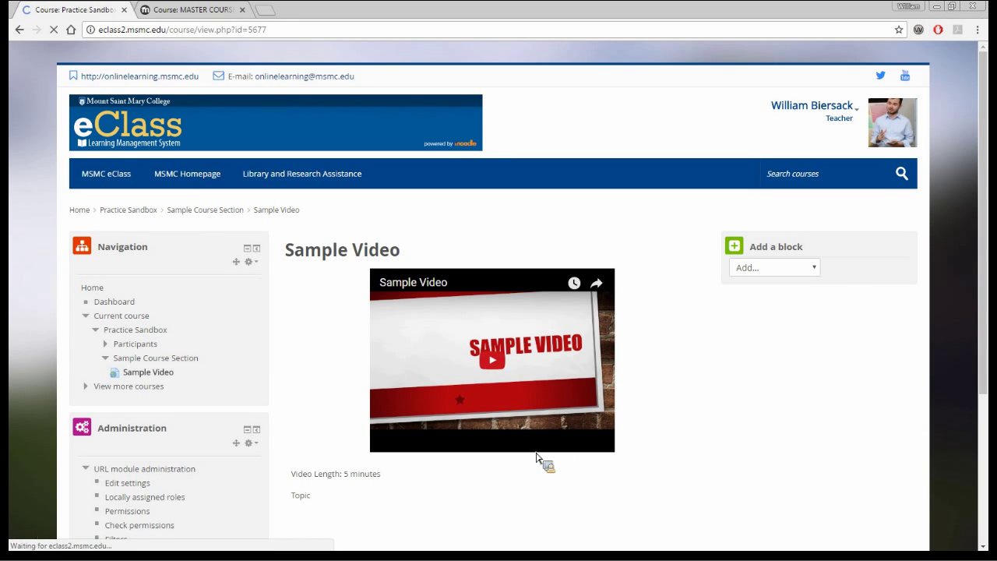
scroll(536, 460, "down", 3)
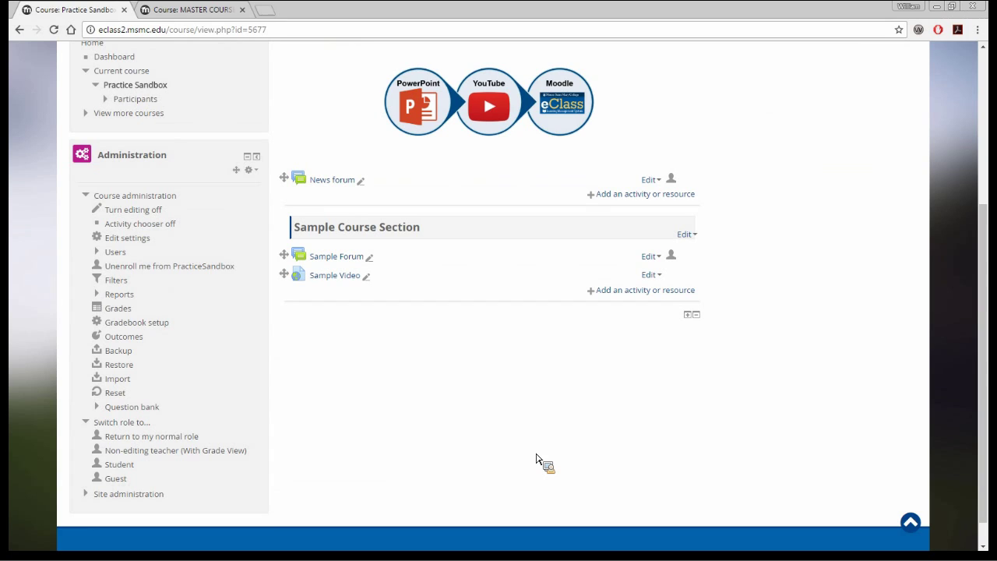
left_click_drag(535, 459, 339, 270)
left_click(336, 257)
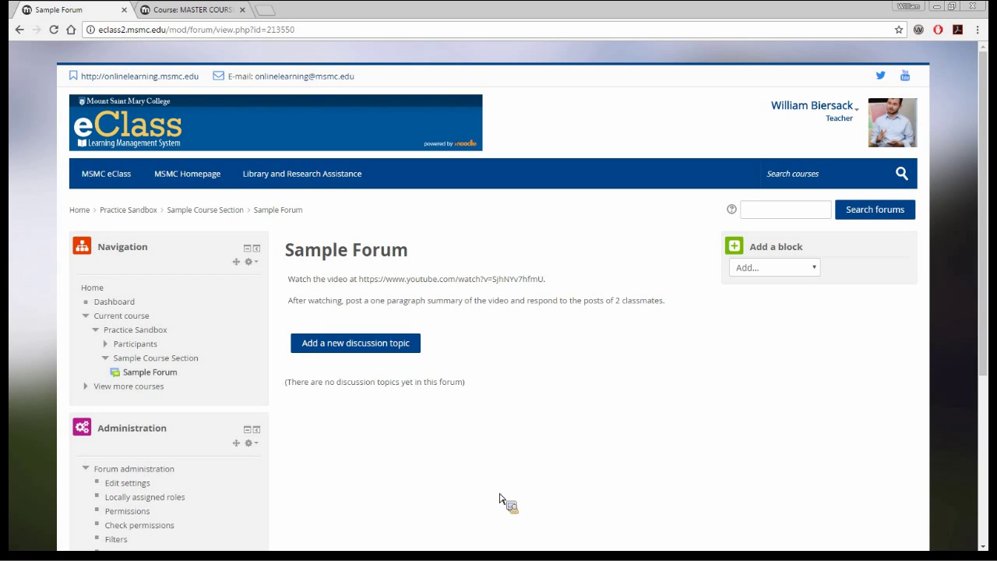
scroll(354, 134, "down", 2)
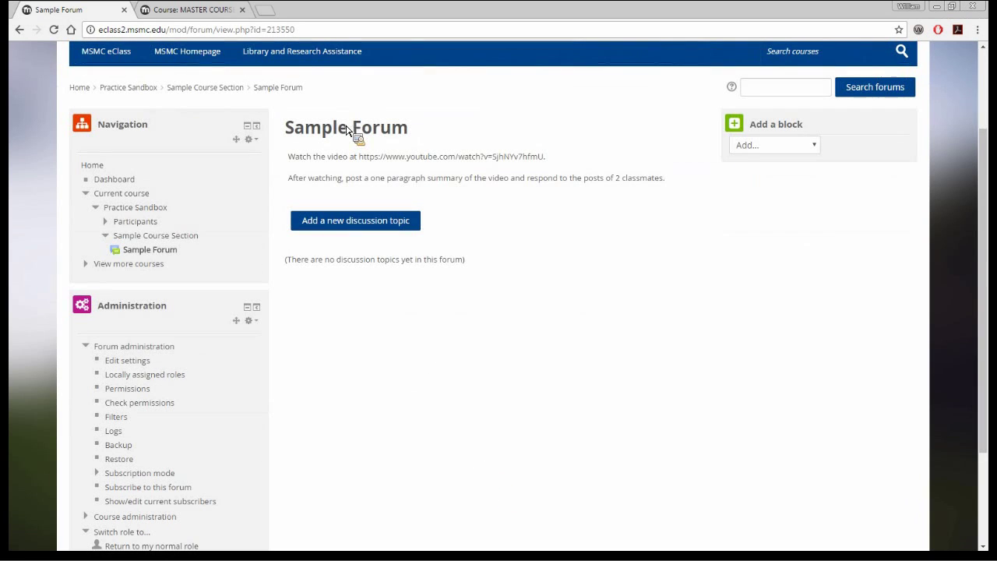
left_click(134, 363)
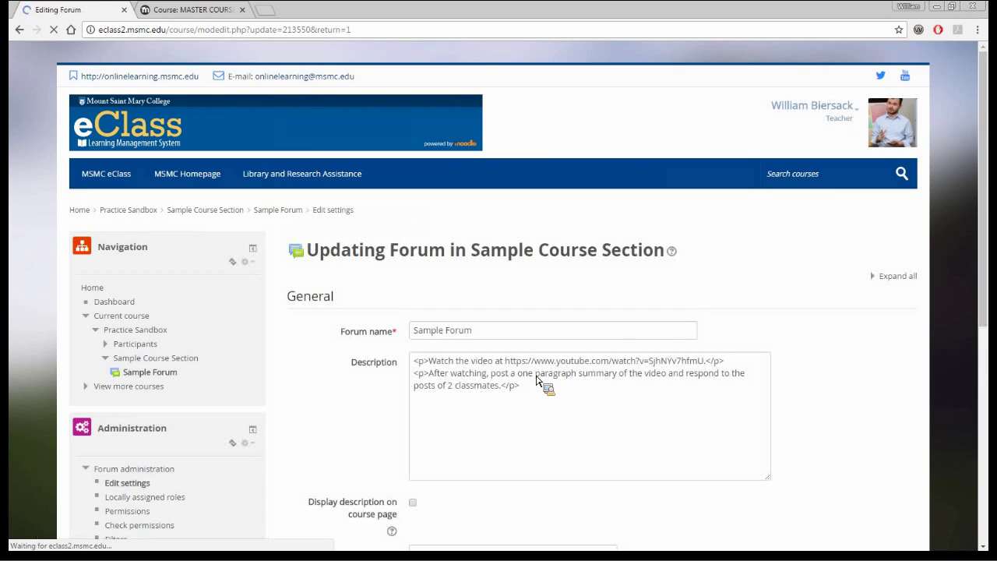
- Change the first line of the forum description to "Watch the video below." and add an empty paragraph after the last line
scroll(343, 386, "down", 2)
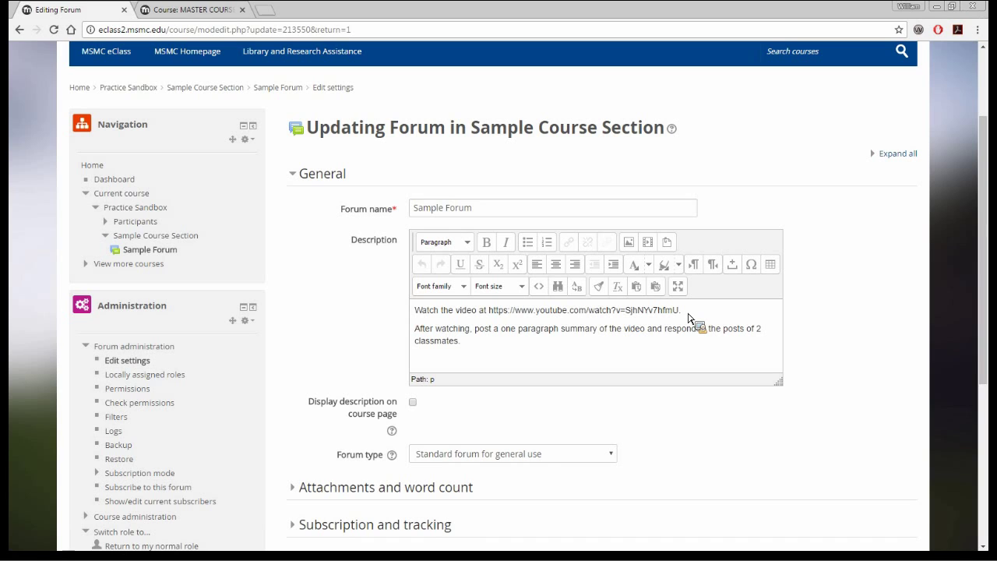
key("shift+Left")
key("shift+Left")
key("shift+Left")
key("shift+Left")
key("shift+Left")
key("shift+Left")
key("shift+Left")
key("shift+Left")
key("shift+Left")
key("shift+Left")
key("shift+Left")
key("shift+Left")
key("shift+Left")
key("shift+Left")
key("shift+Left")
key("shift+Left")
key("shift+Left")
key("shift+Left")
key("shift+Left")
key("shift+Left")
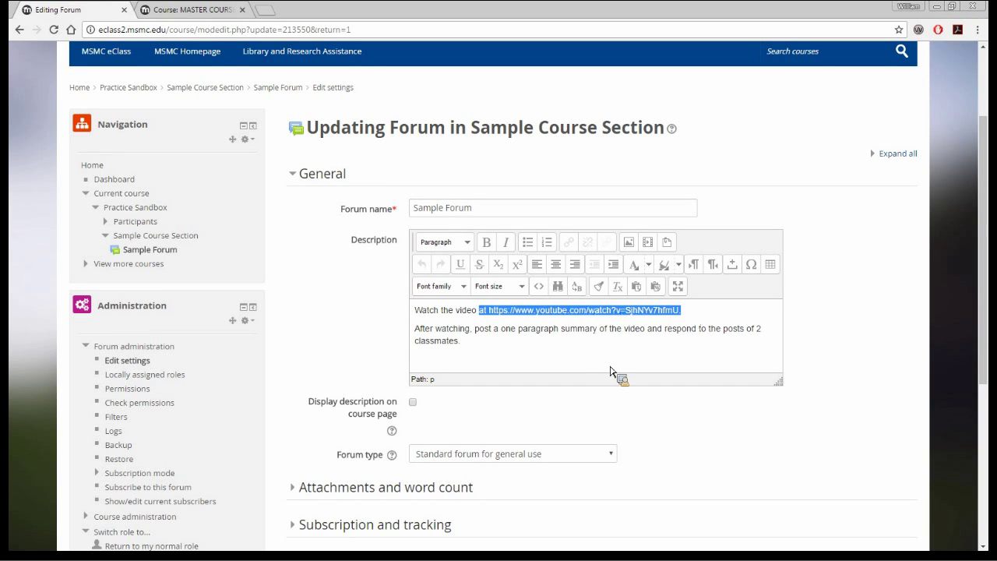
type("below")
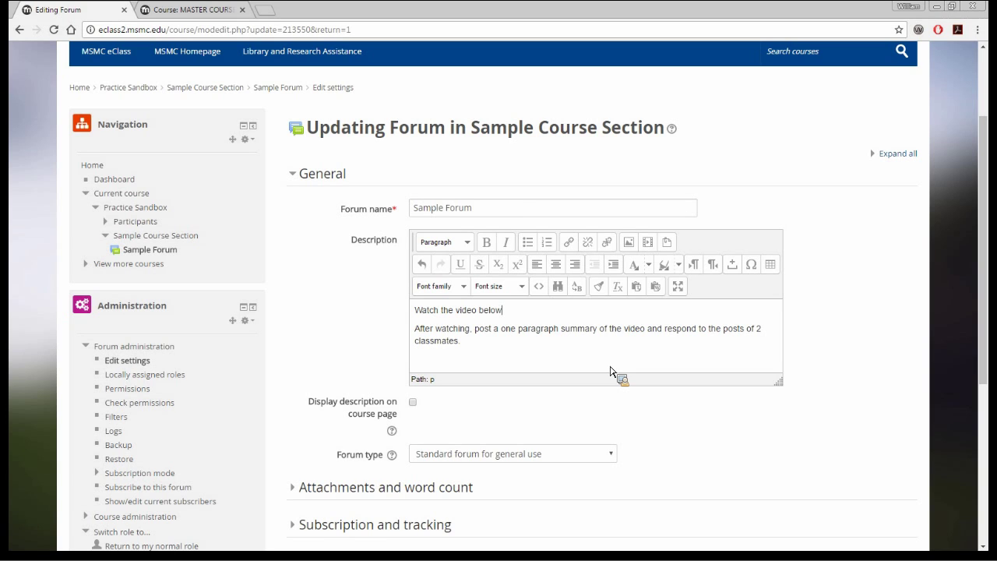
type(".")
left_click(484, 348)
key("Return")
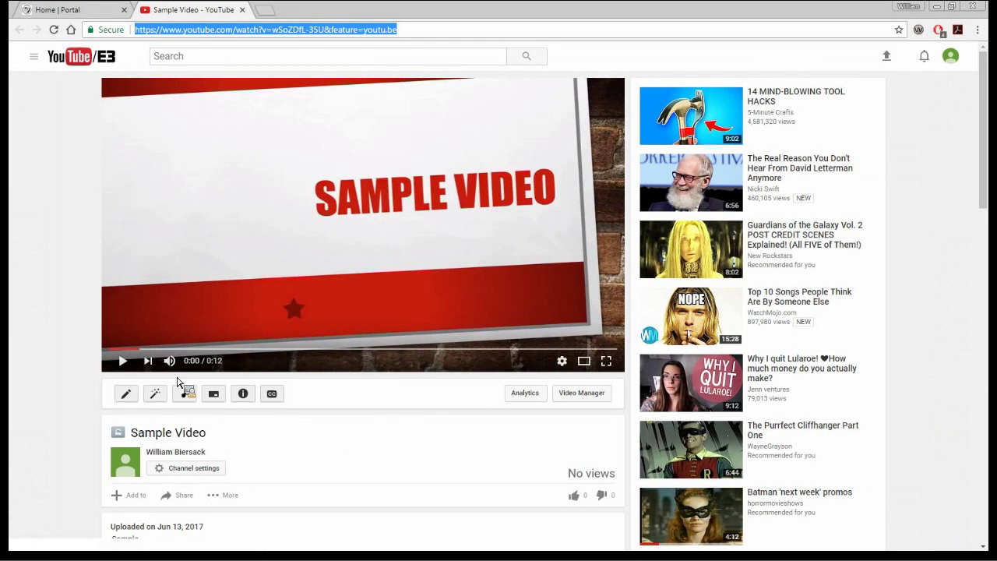
- Switch to YouTube and copy the Sample Video's iframe embed code from its sharing options
scroll(179, 382, "down", 3)
left_click(175, 375)
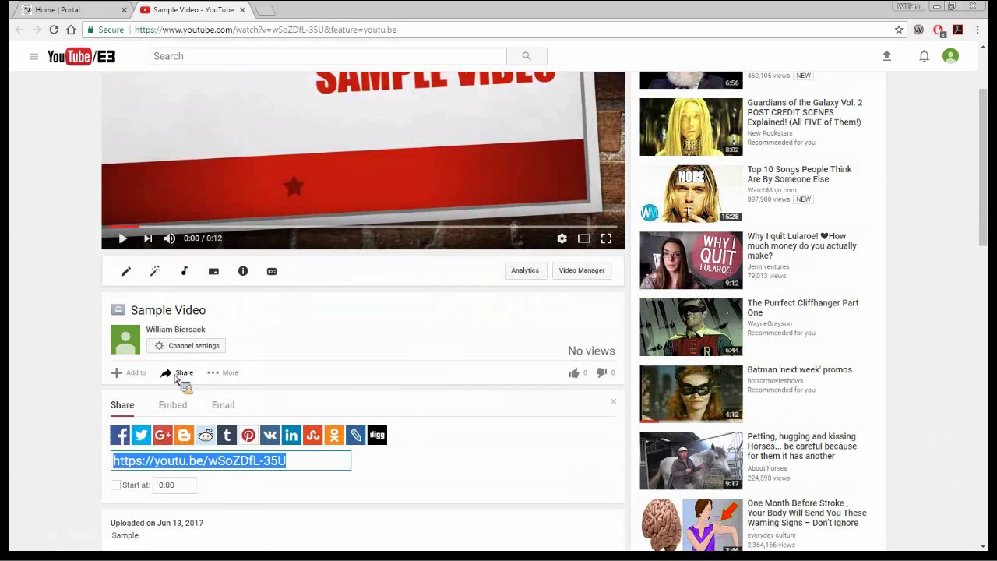
left_click(173, 405)
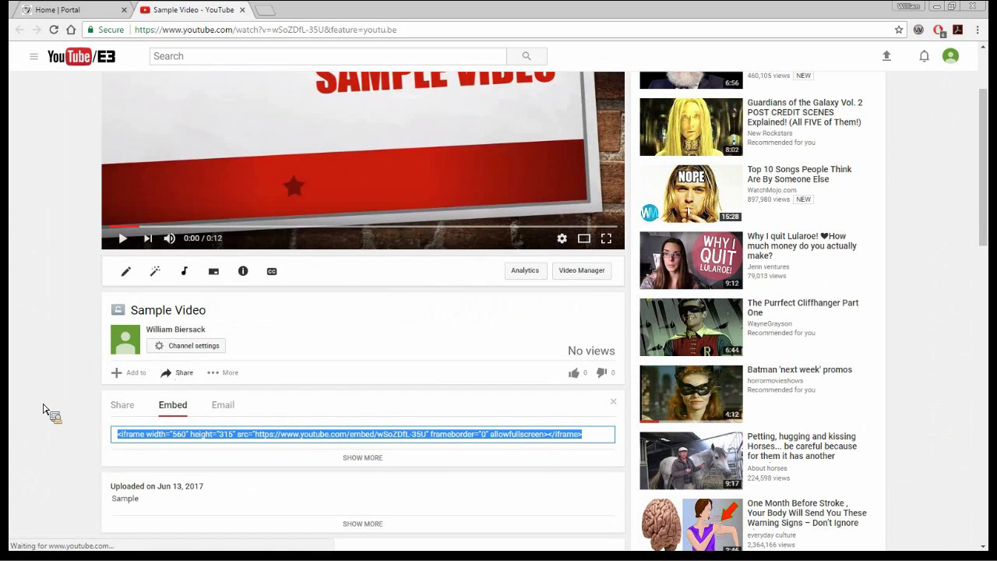
scroll(43, 409, "down", 3)
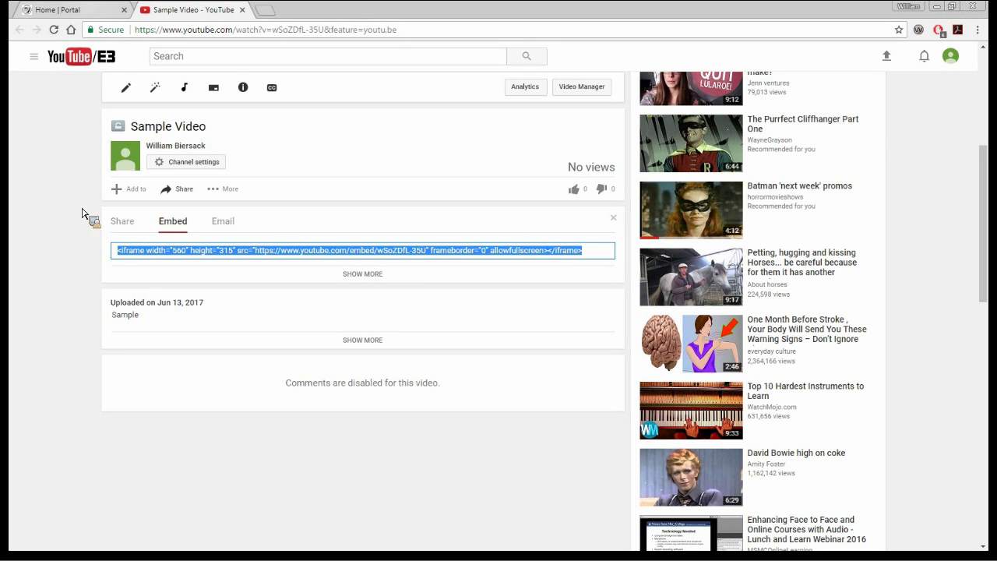
- Return to the forum settings on eClass and insert the Sample Video's iframe embed code at the end of the description's HTML source
left_click(78, 554)
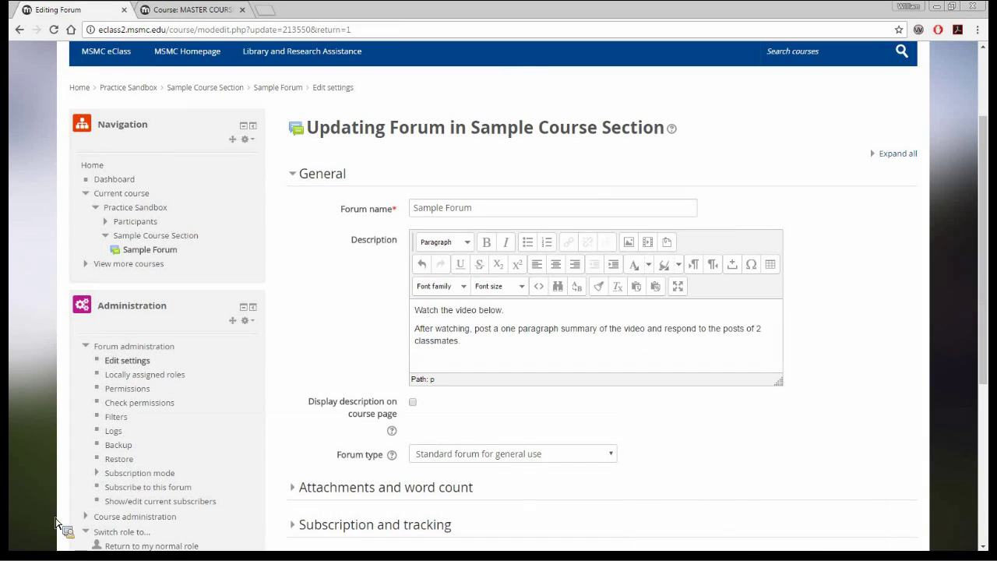
left_click(538, 286)
left_click(540, 288)
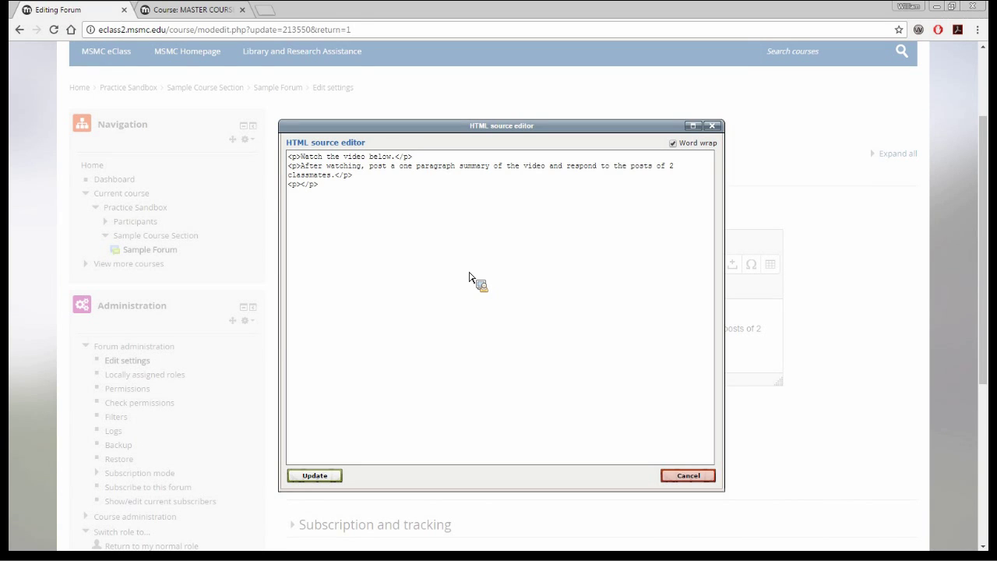
type("<iframe width=\"560\" height=\"315\" src=\"https://www.youtube.com/embed/wSoZDfL-35U\" frameborder=\"0\" allowfullscreen></iframe>")
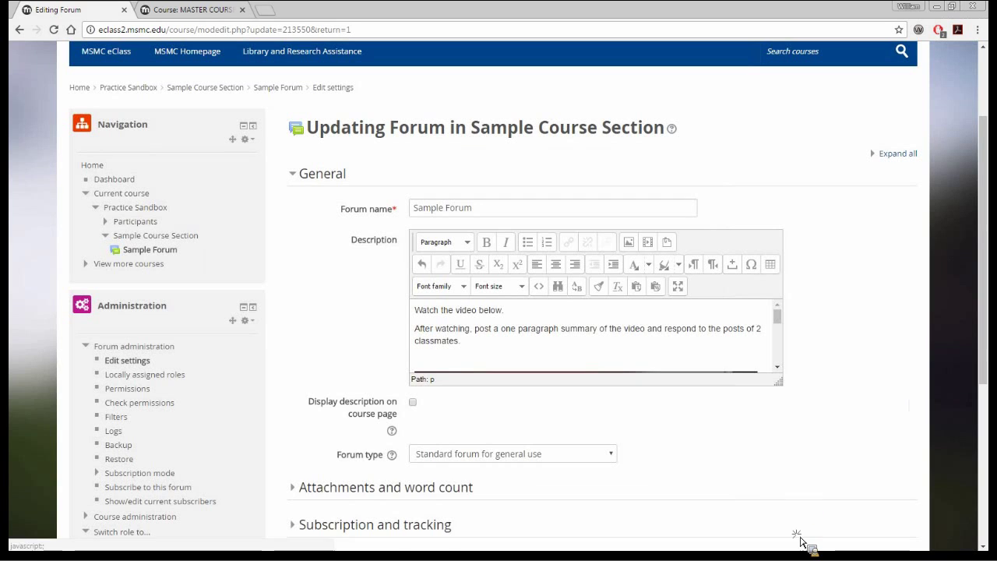
- Save the Sample Forum's settings and display the forum page with the embedded video
scroll(474, 230, "down", 3)
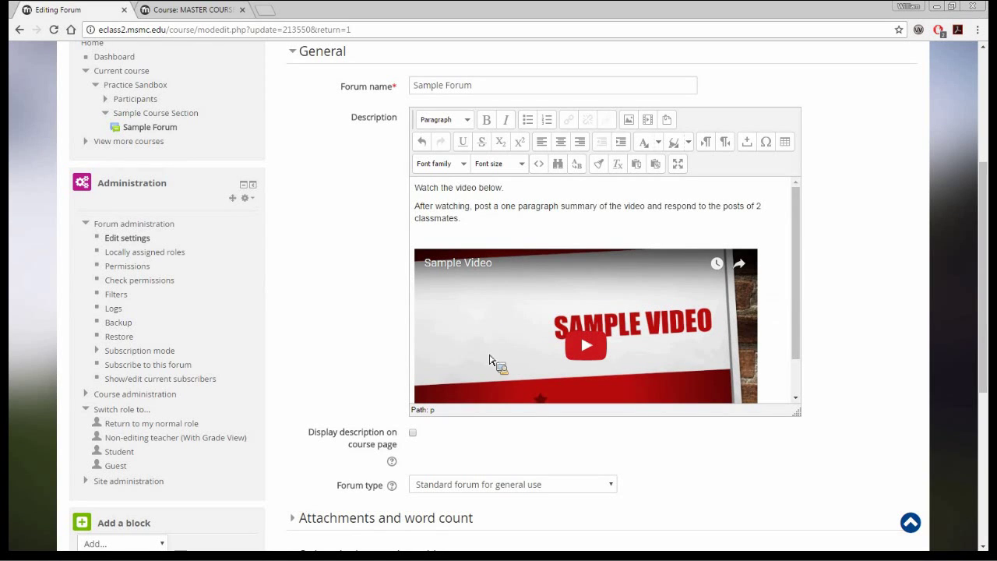
scroll(490, 359, "down", 1)
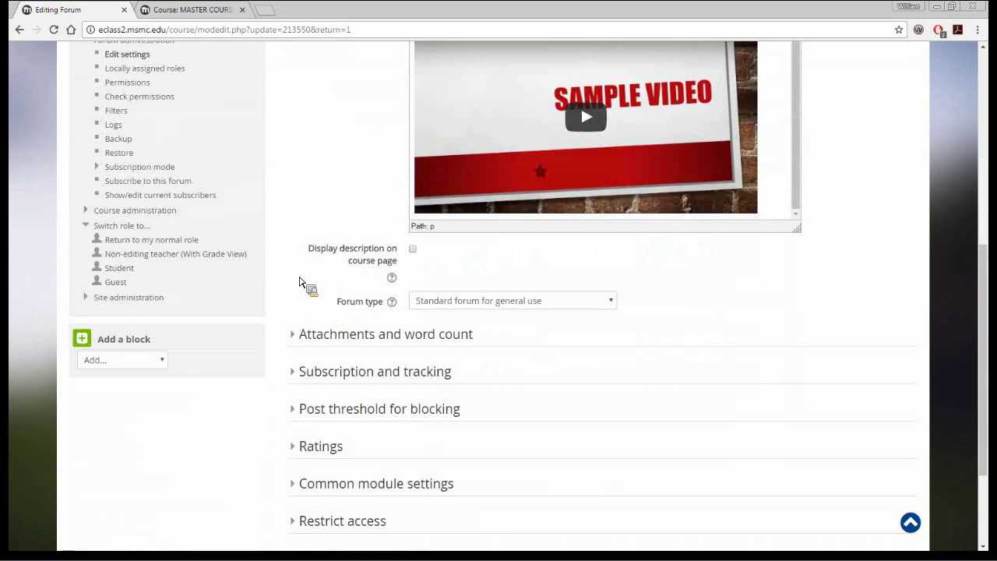
scroll(307, 282, "up", 2)
scroll(348, 336, "down", 3)
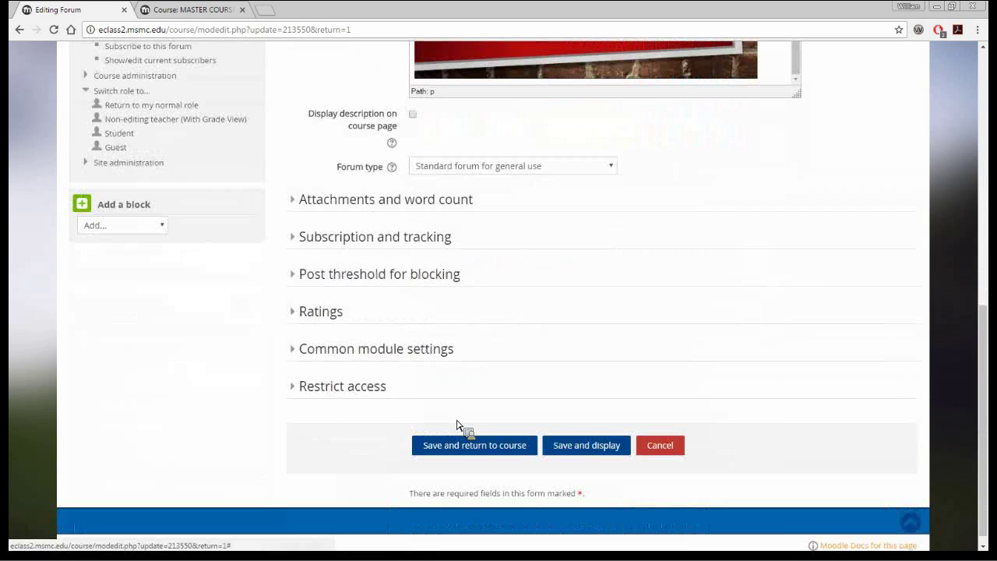
left_click(582, 434)
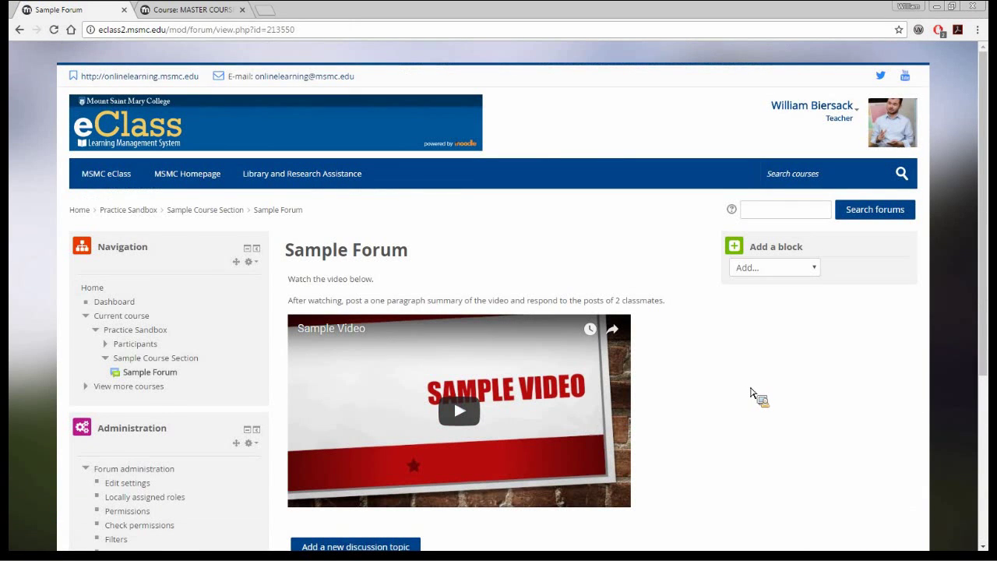
scroll(751, 392, "down", 2)
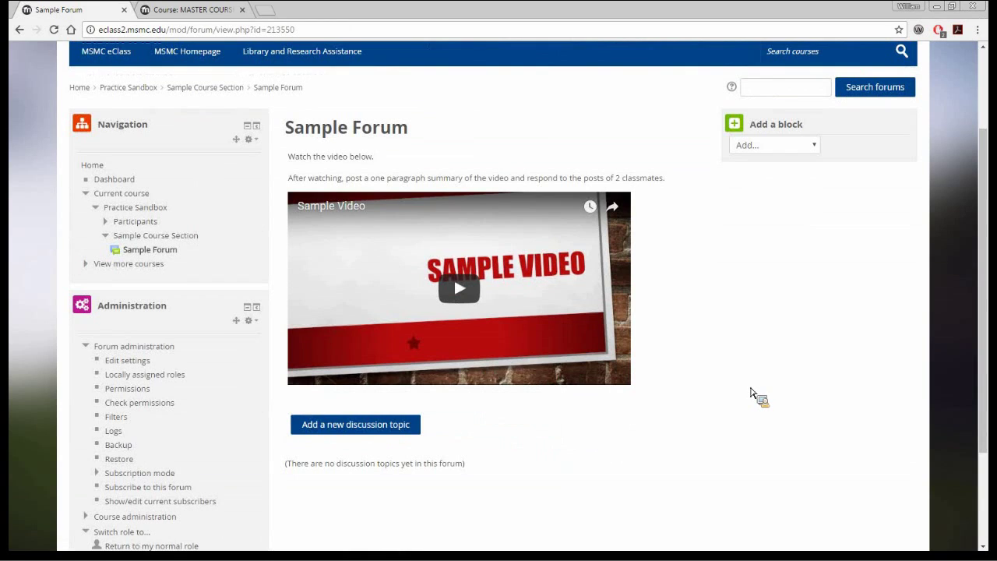